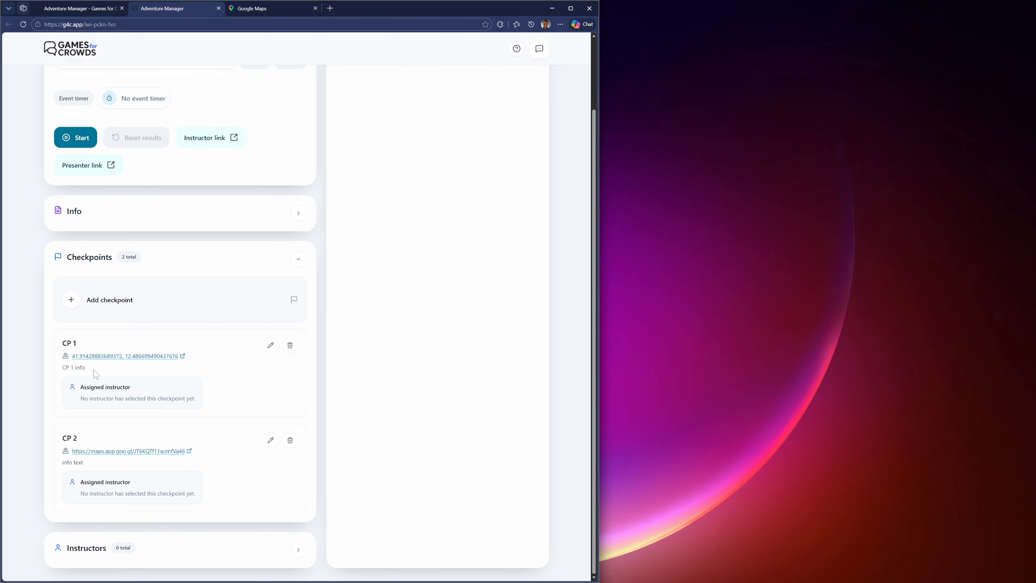
Step: Add a checkpoint named "CP 3" with the location "Hotel lobby"
click(71, 302)
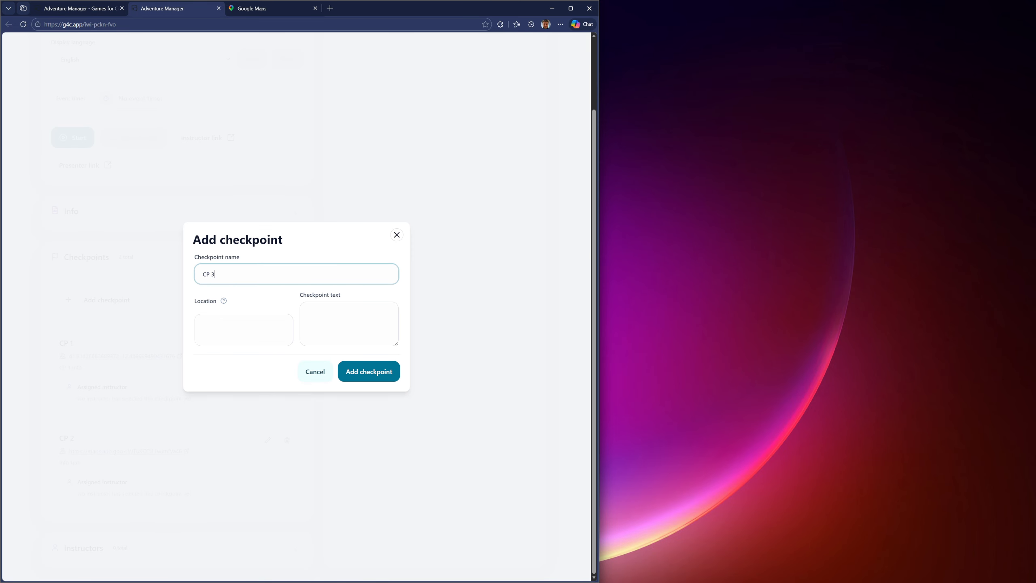
text(CP 3)
key(Tab)
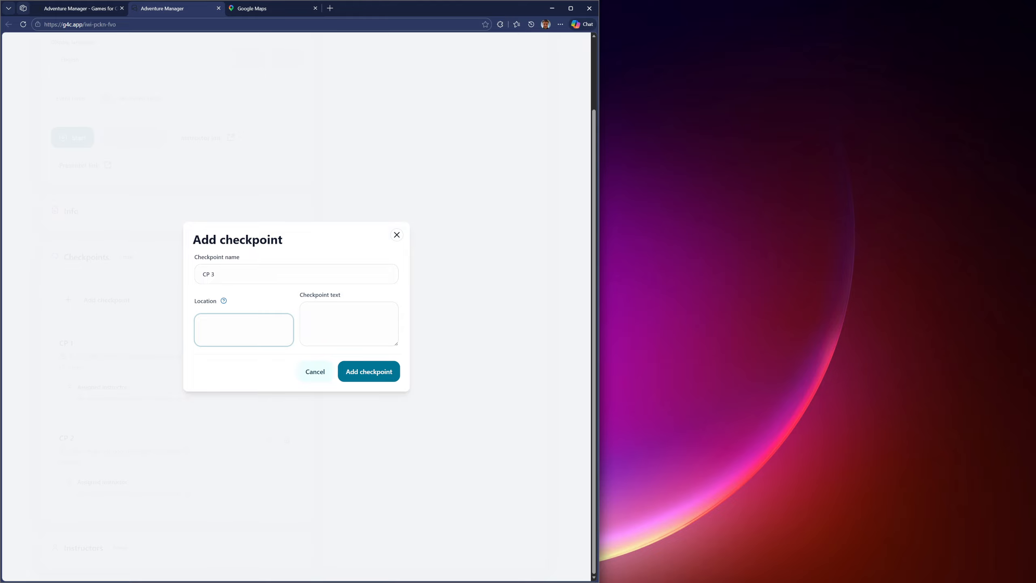
text(Hob)
text(el lobby)
click(367, 371)
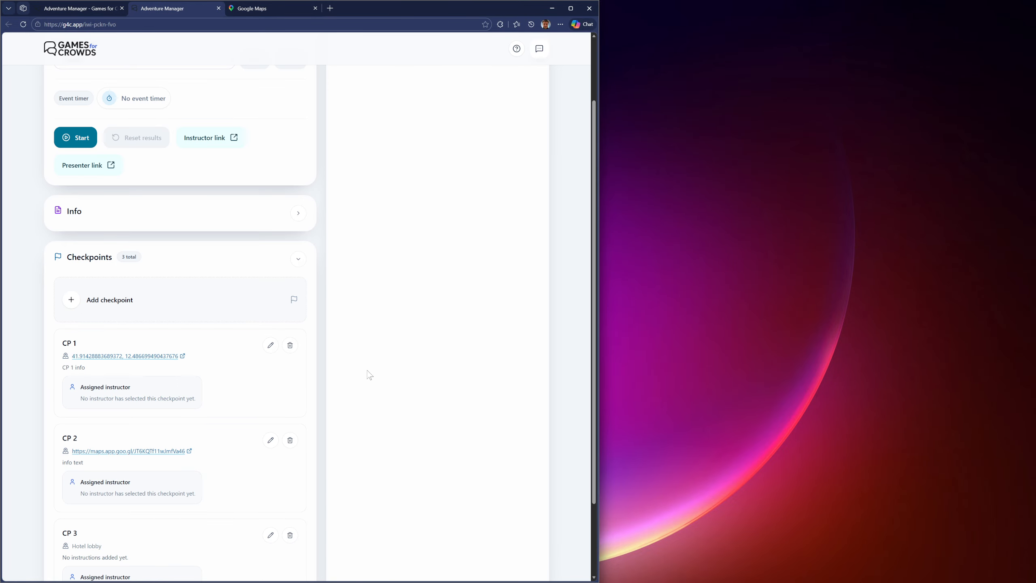
Step: Review the list of checkpoints in the adventure setup and collapse the Checkpoints section
scroll(261, 347, down, 1)
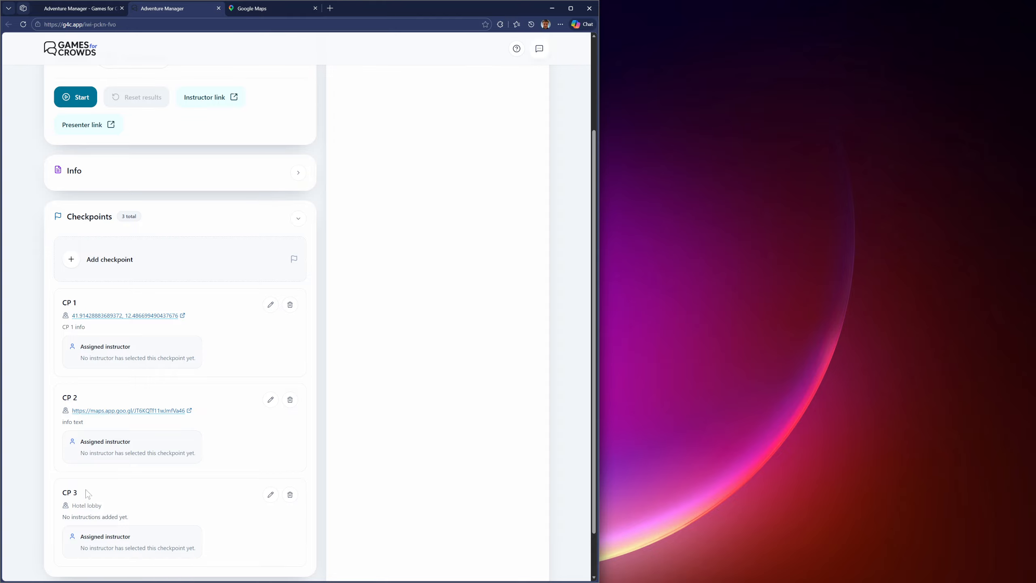
scroll(109, 486, down, 1)
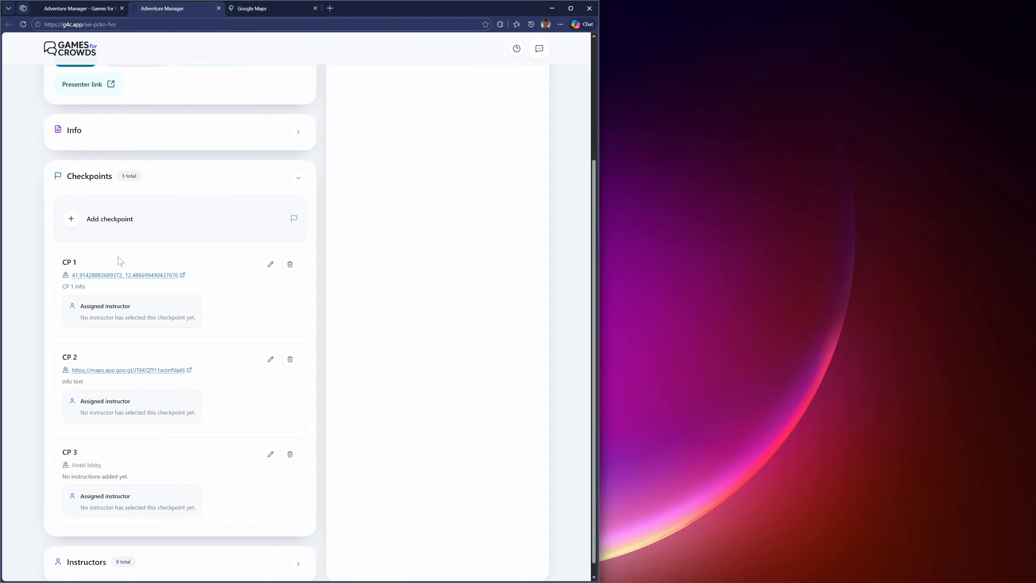
scroll(123, 314, down, 1)
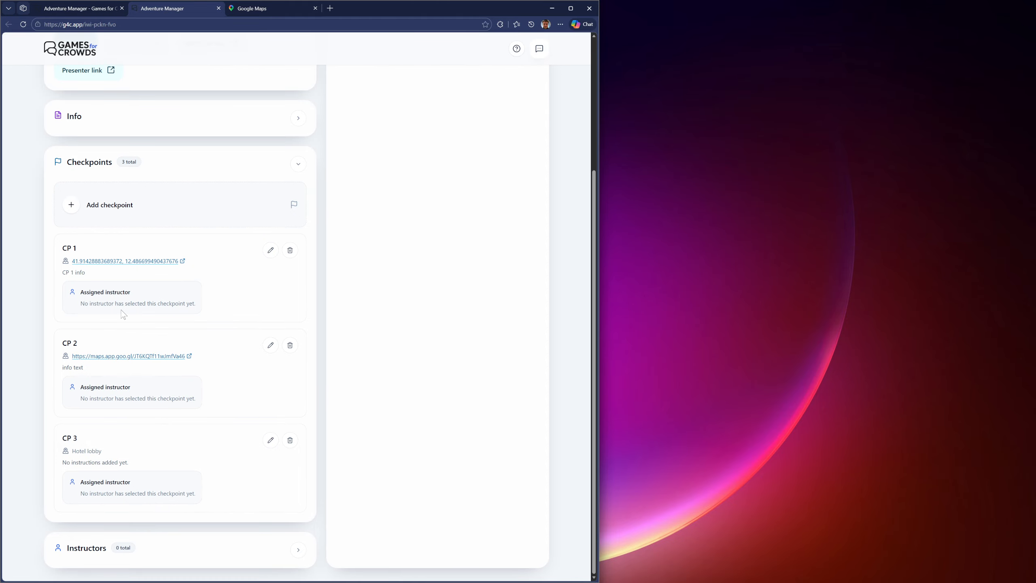
scroll(253, 278, up, 2)
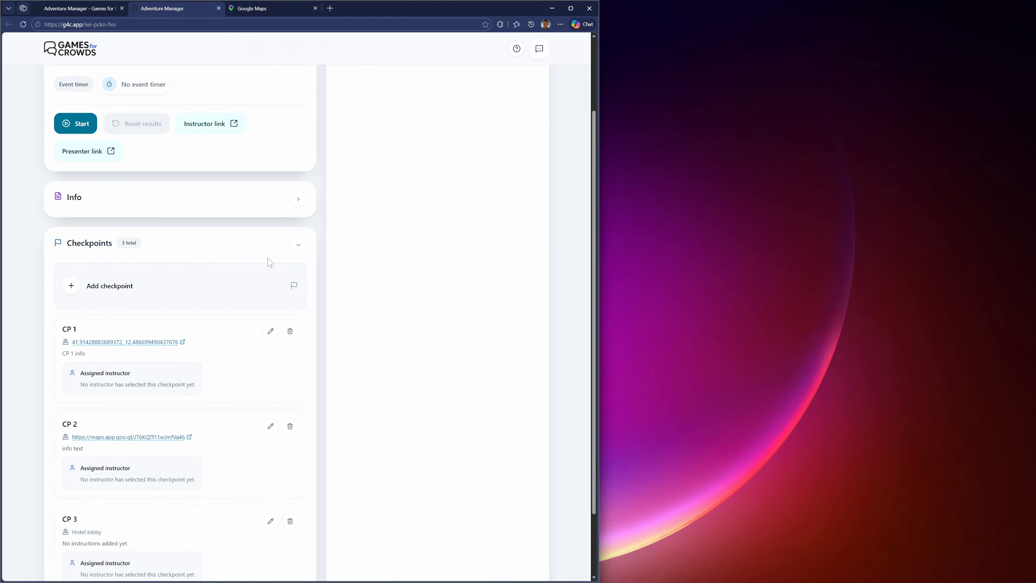
click(297, 249)
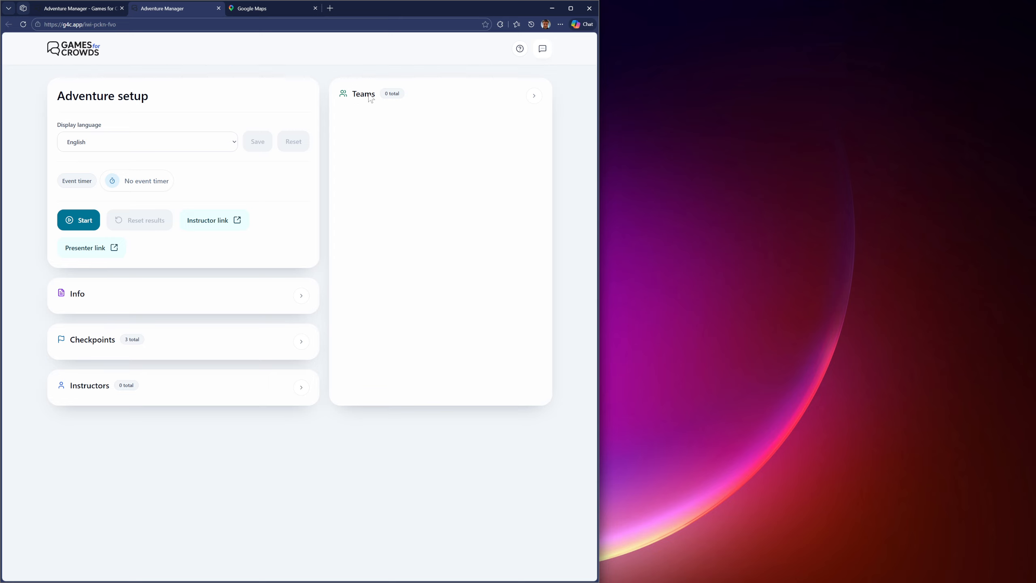
Step: Expand the Teams section and add a team named "Team 1" with a blue team color
click(525, 102)
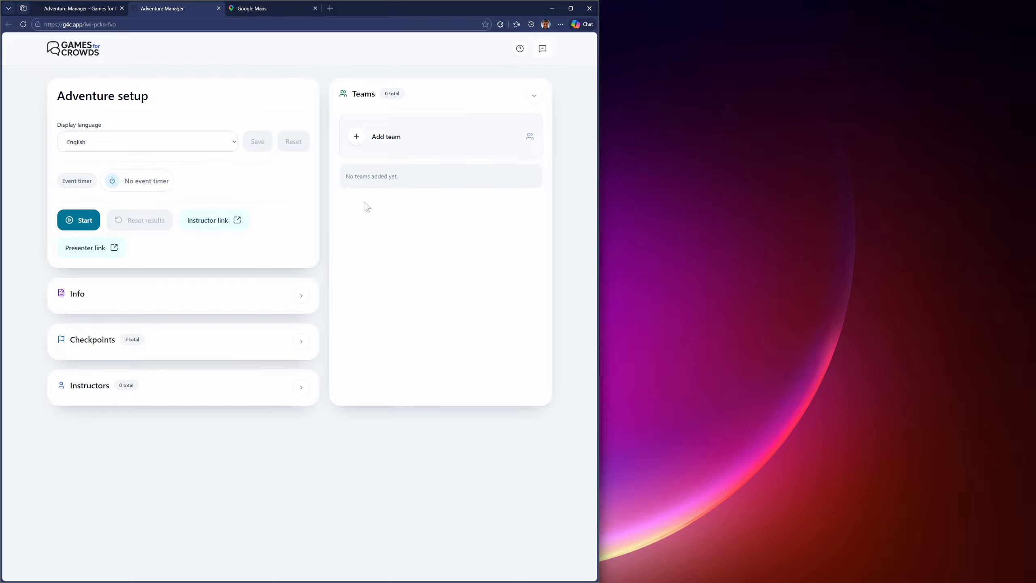
click(357, 139)
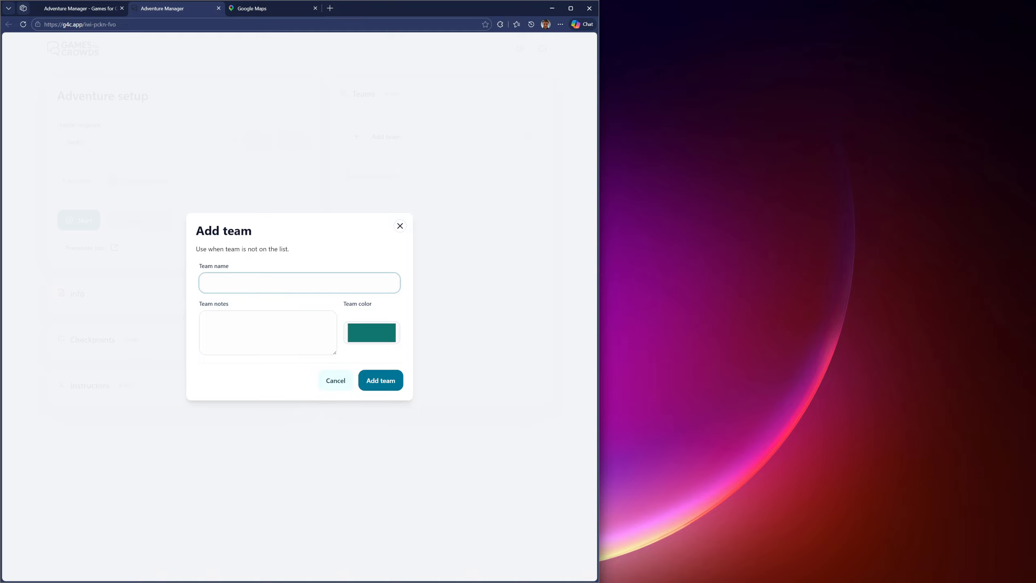
text(Team 1)
click(375, 330)
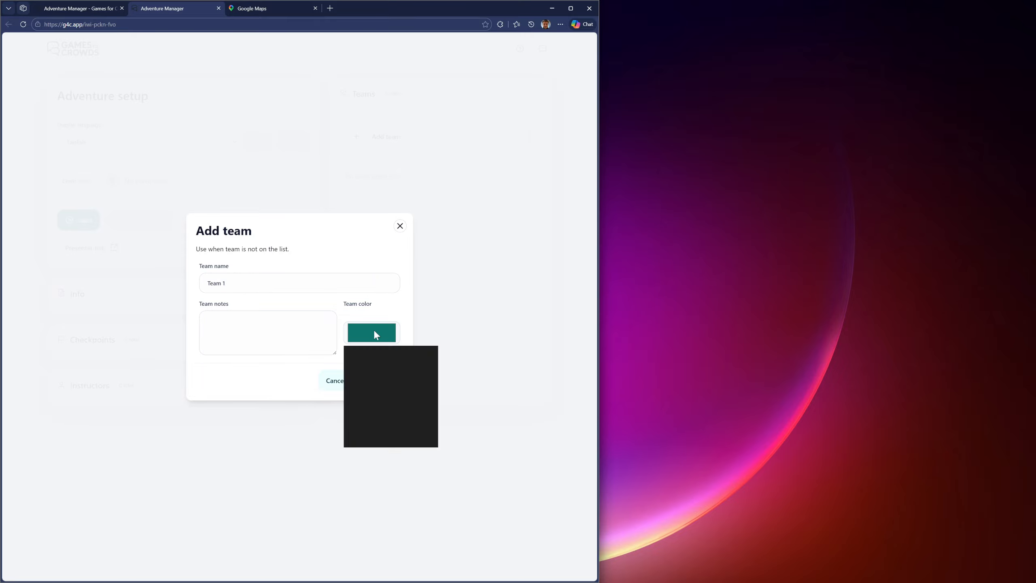
drag(404, 411, 397, 411)
click(429, 355)
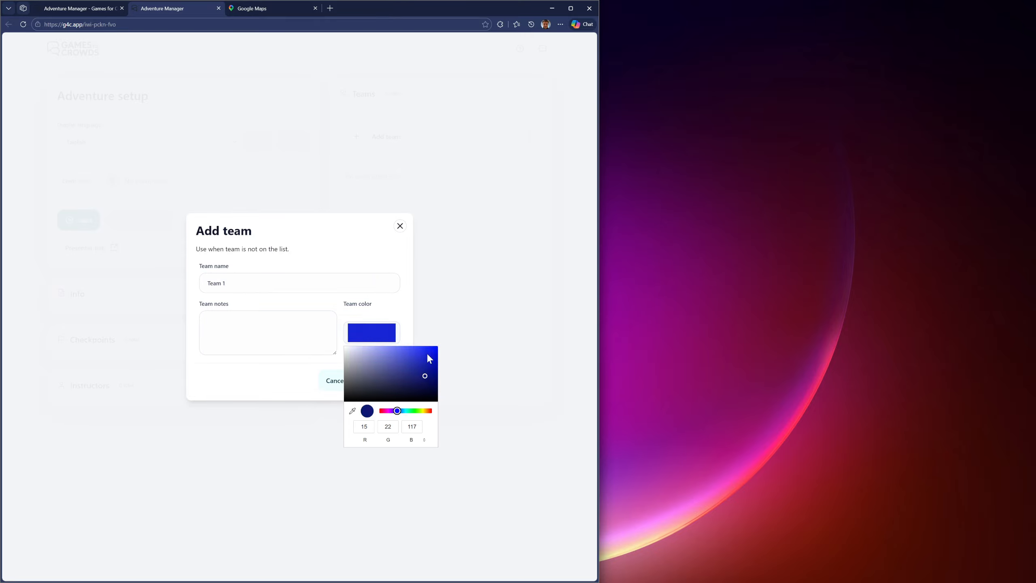
click(271, 385)
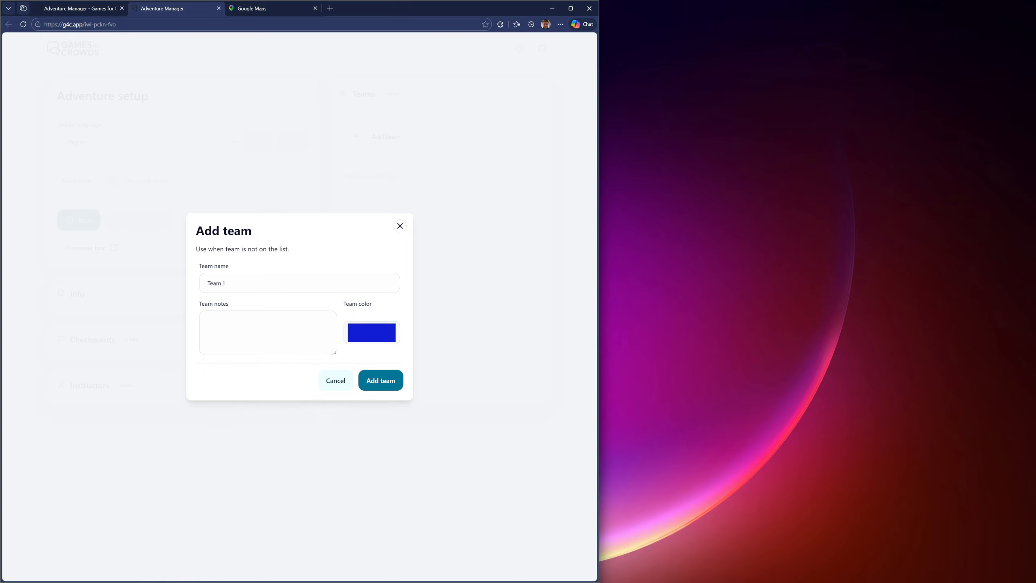
click(378, 383)
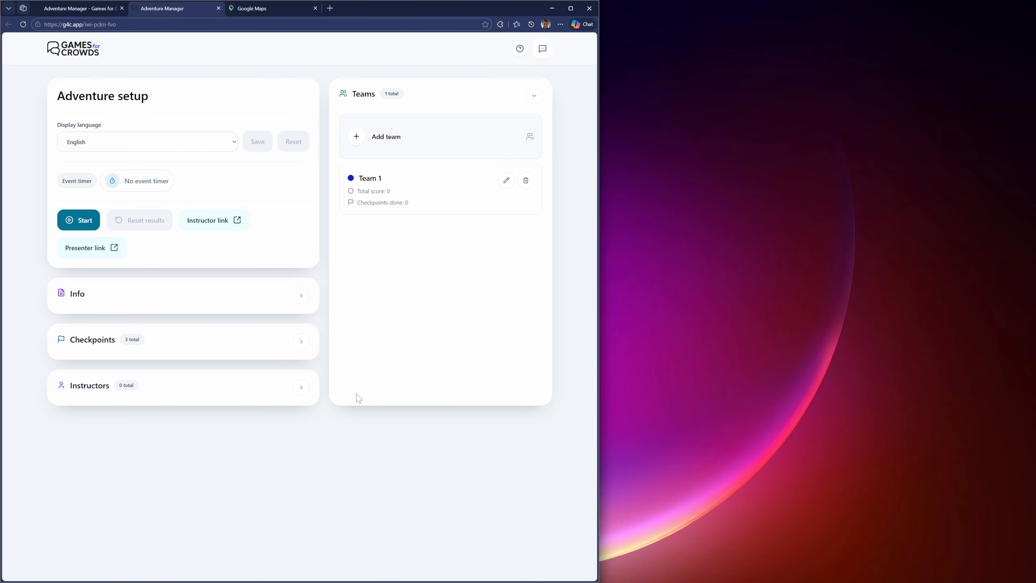
Step: Add a second team named "Team 2" with a red team color
click(363, 138)
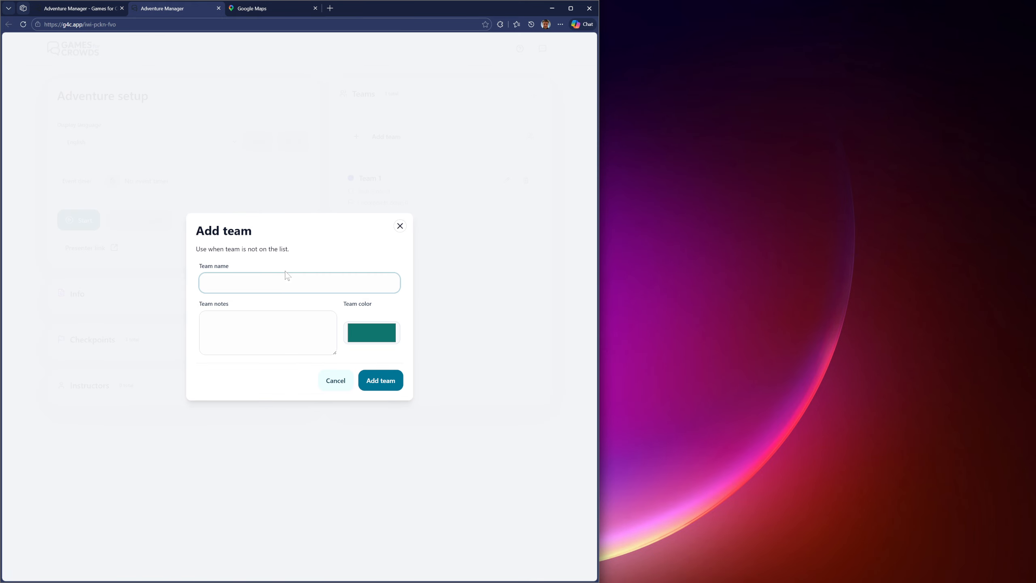
text(Team 2)
click(381, 326)
drag(391, 412, 431, 411)
click(432, 358)
click(277, 386)
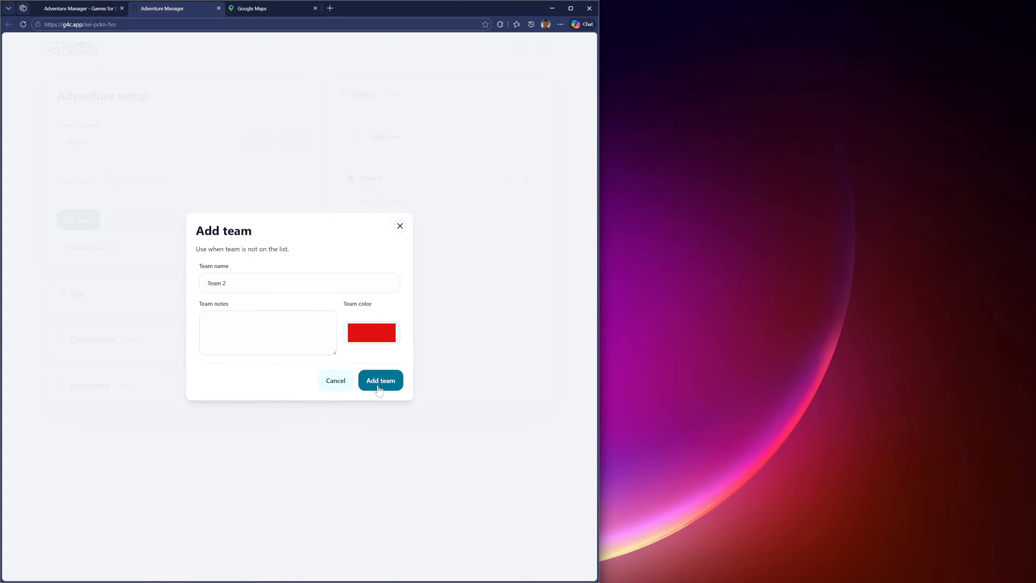
click(372, 384)
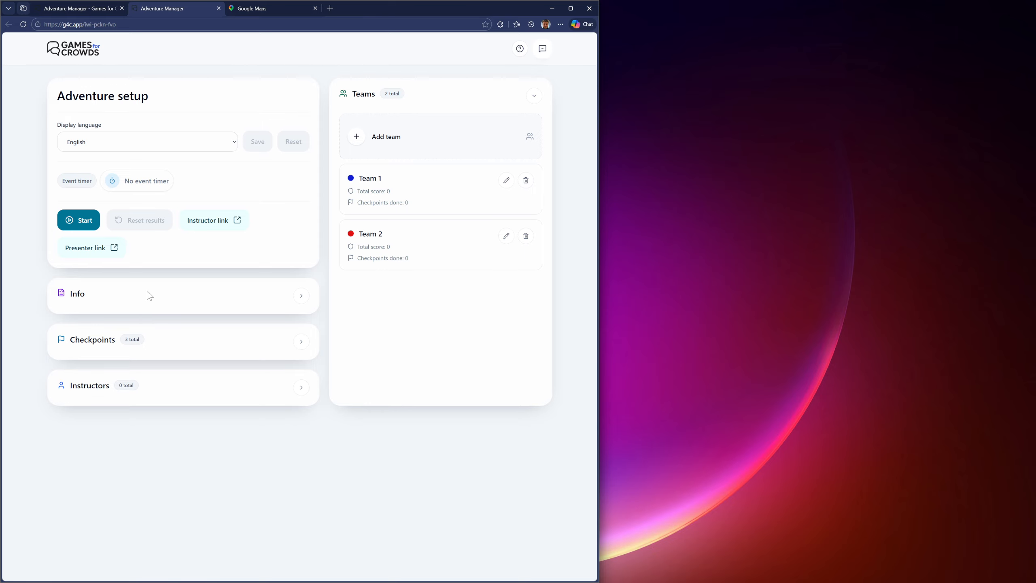
Step: Check the Instructors section for sign-ups, collapse it, and open the instructor link in a new tab
click(81, 390)
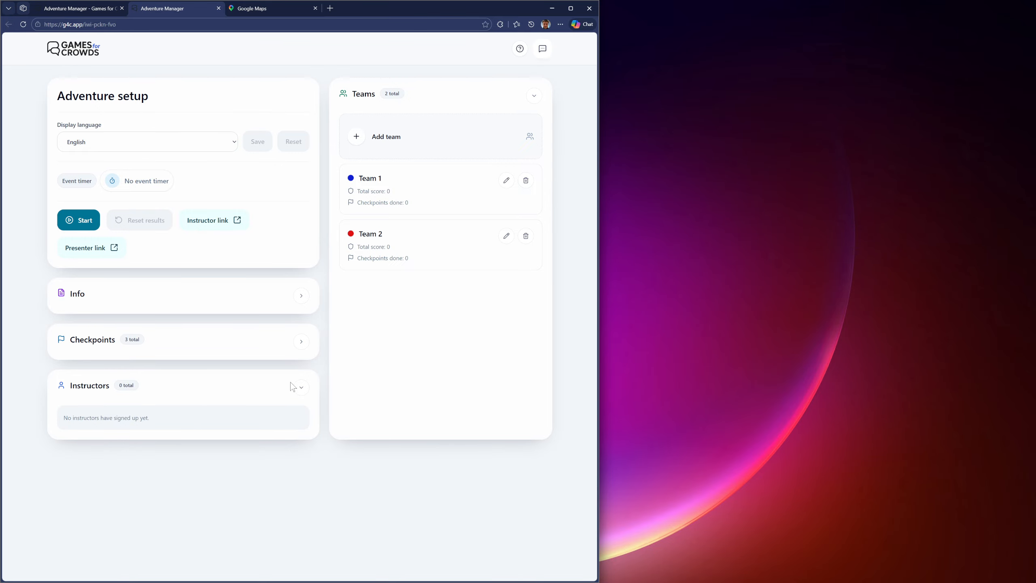
click(306, 390)
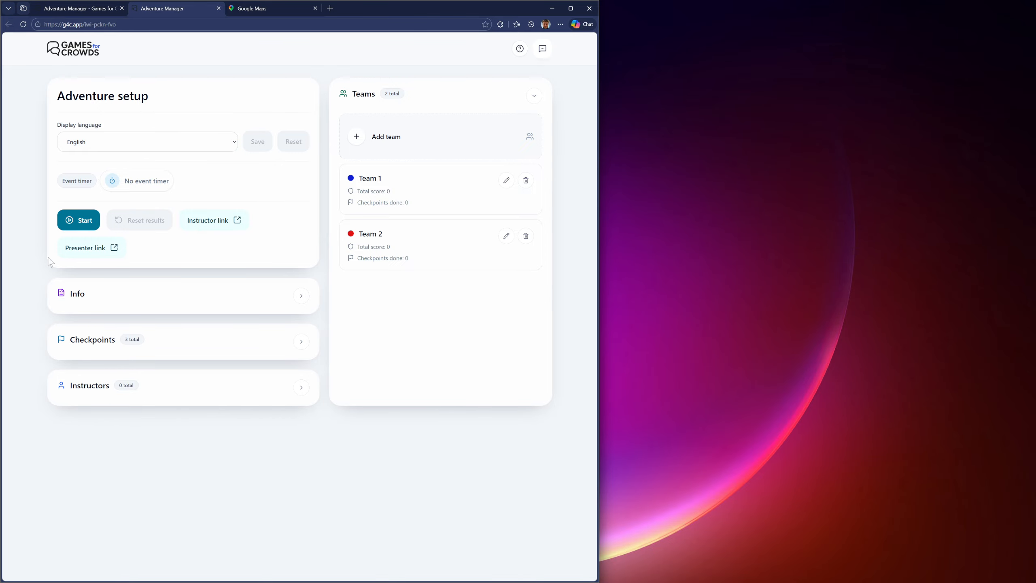
click(210, 225)
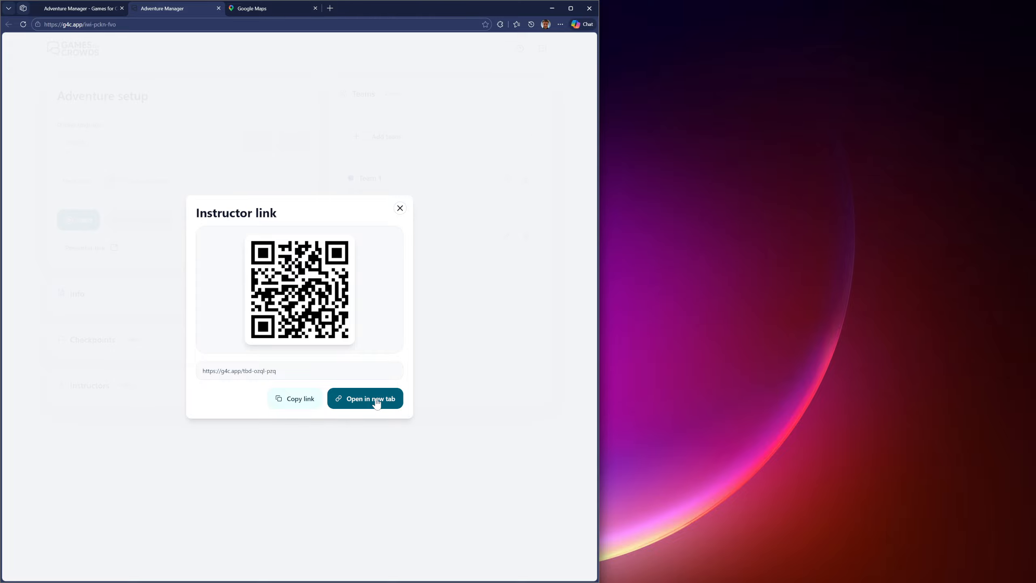
click(374, 399)
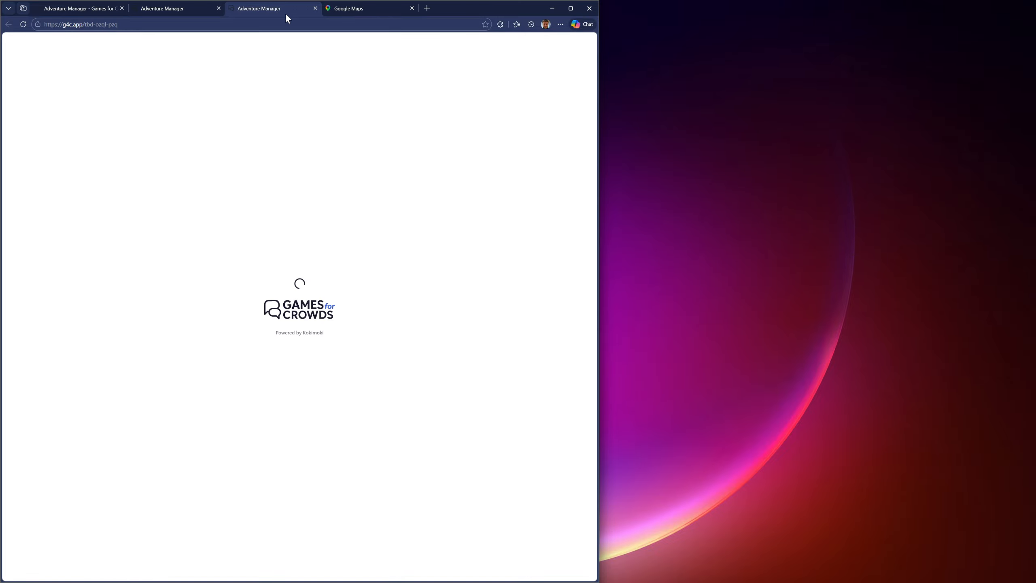
Step: Detach the instructor page into its own window and resize it to a tall, narrow shape beside the setup window
drag(284, 10, 742, 91)
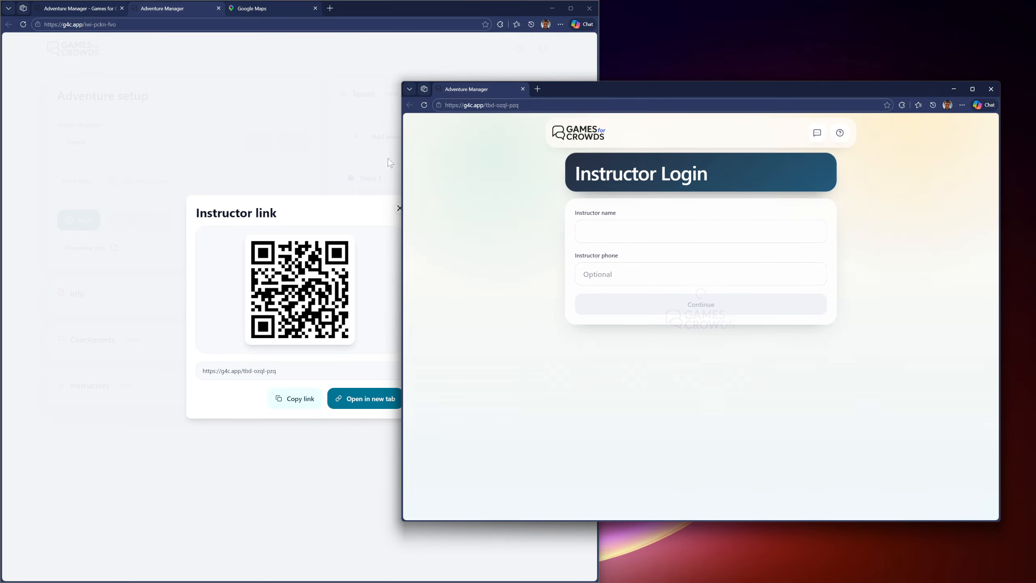
drag(400, 162, 747, 159)
drag(906, 89, 778, 55)
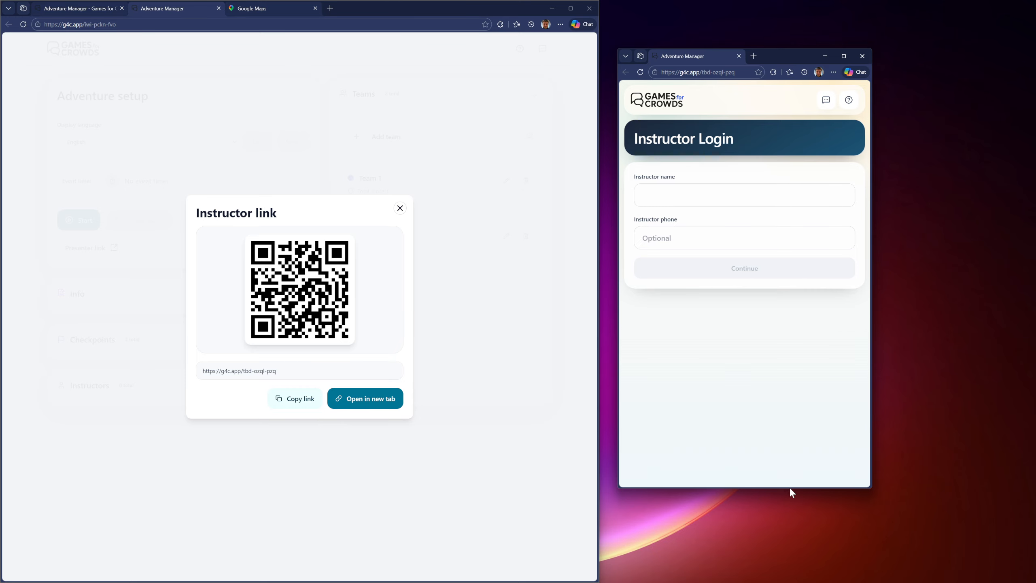
drag(791, 489, 791, 551)
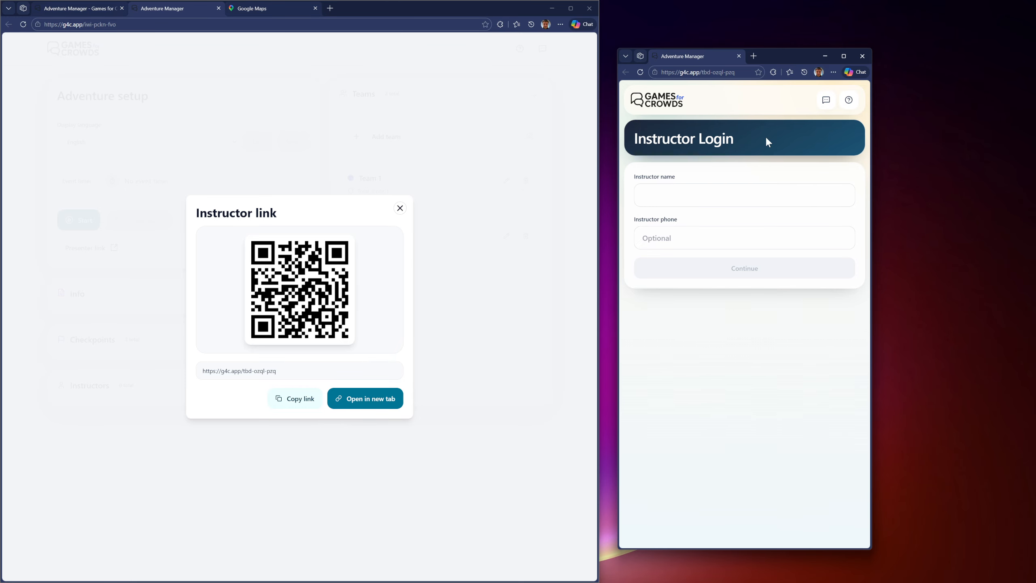
drag(787, 56, 787, 47)
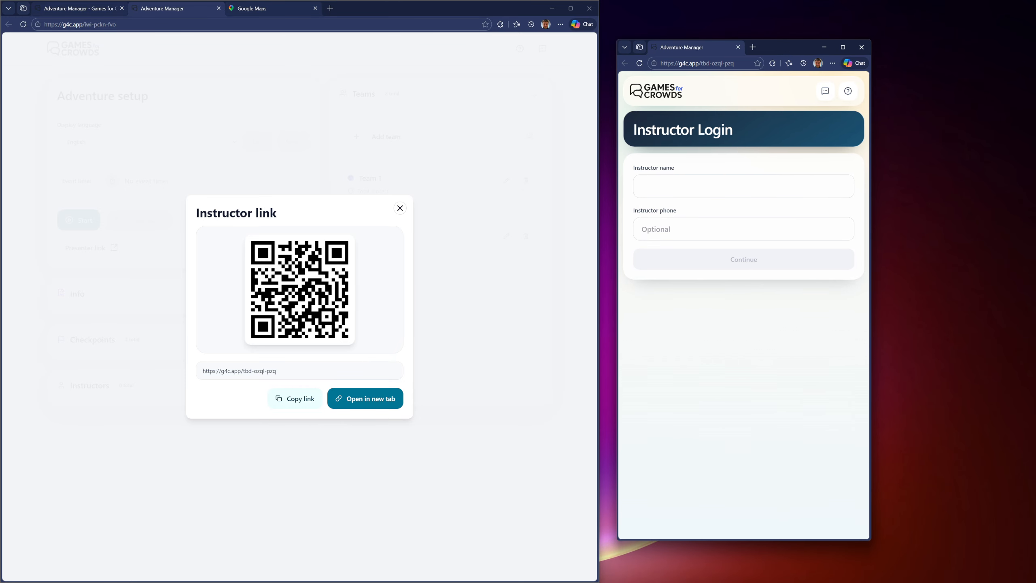
Step: Log in as an instructor using the saved entry for the instructor's name and phone number
click(744, 187)
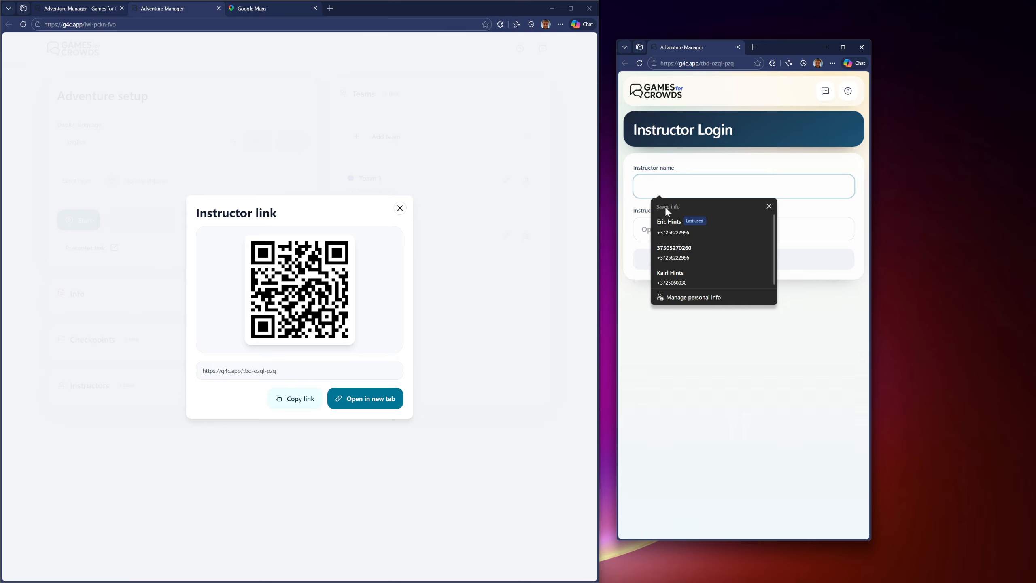
click(670, 222)
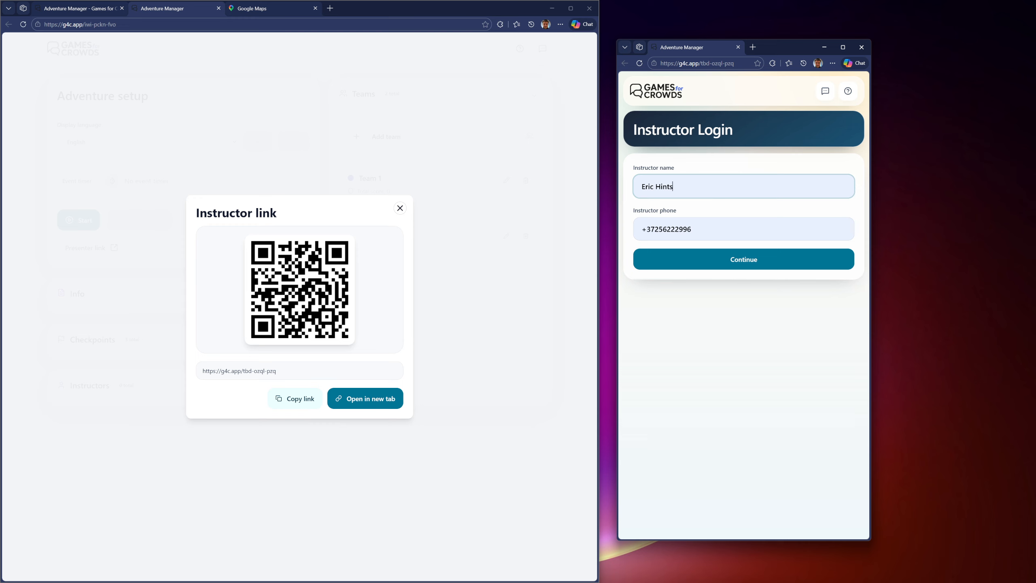
click(692, 261)
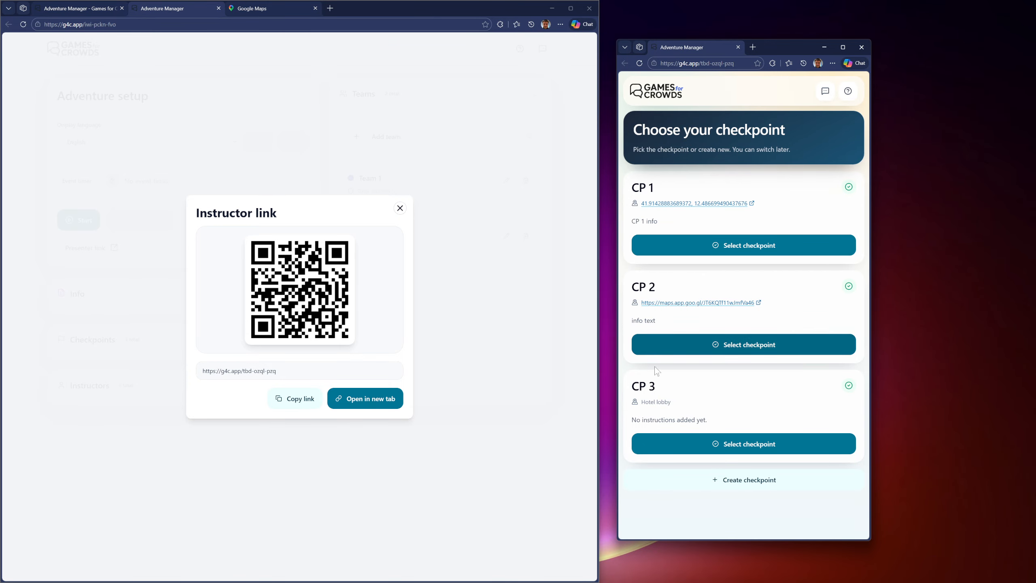
Step: Close the instructor link dialog on the setup page and check the signed-up instructor's entry in the Instructors section
click(400, 209)
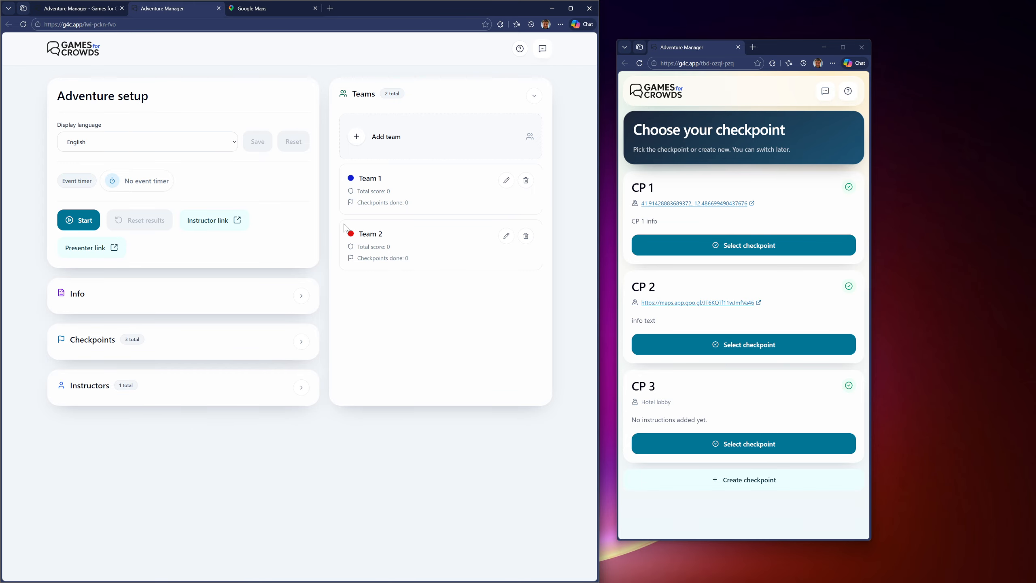
click(216, 387)
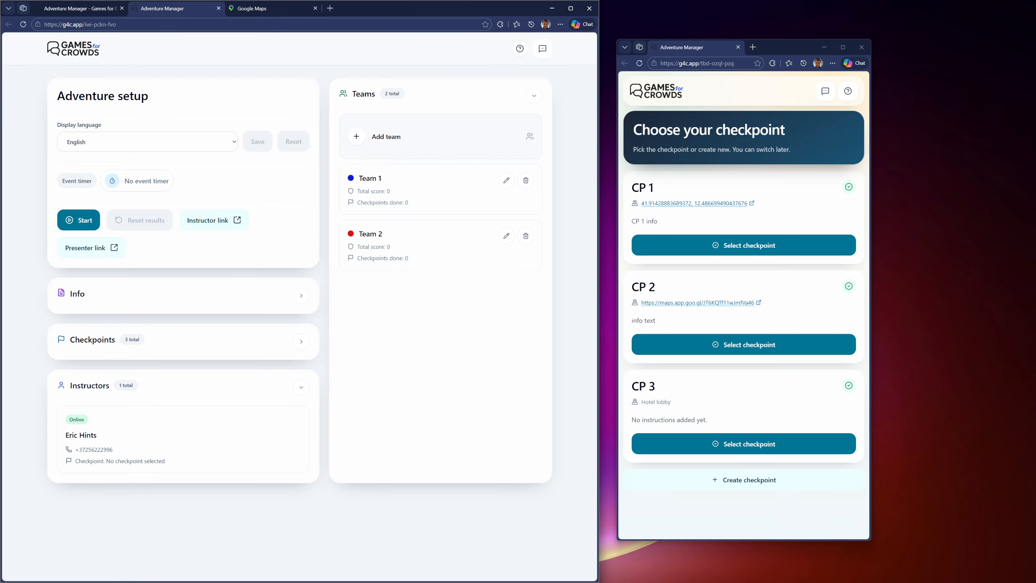
click(310, 387)
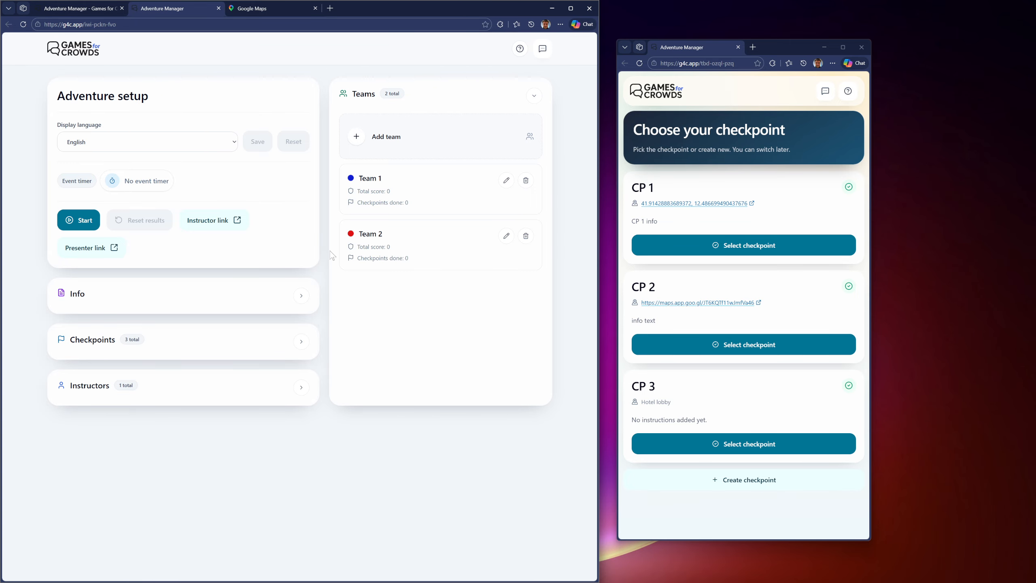
Step: Select checkpoint CP 1 on the instructor page and review the instructor assignments in the setup page's Checkpoints section
click(758, 245)
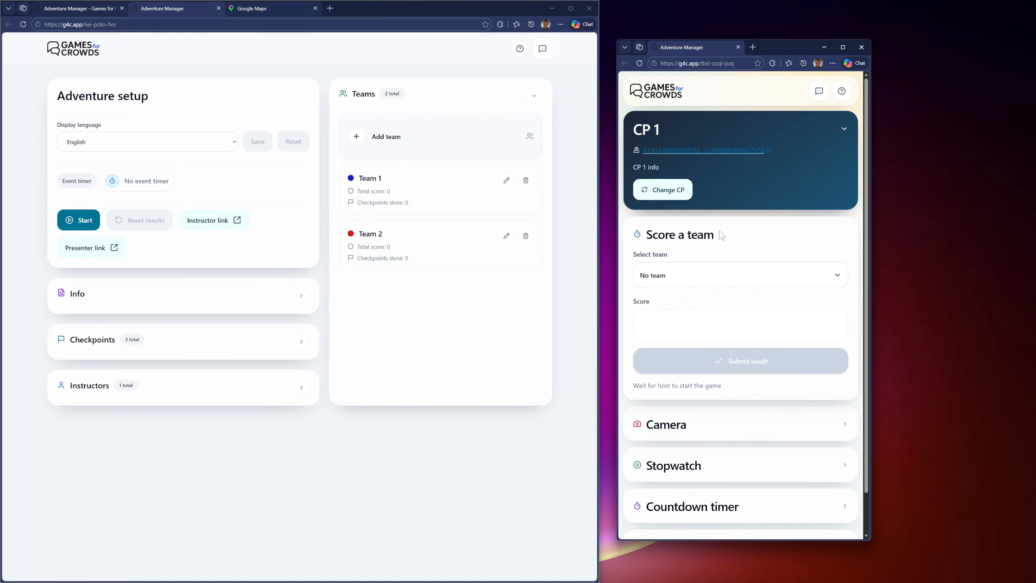
click(297, 355)
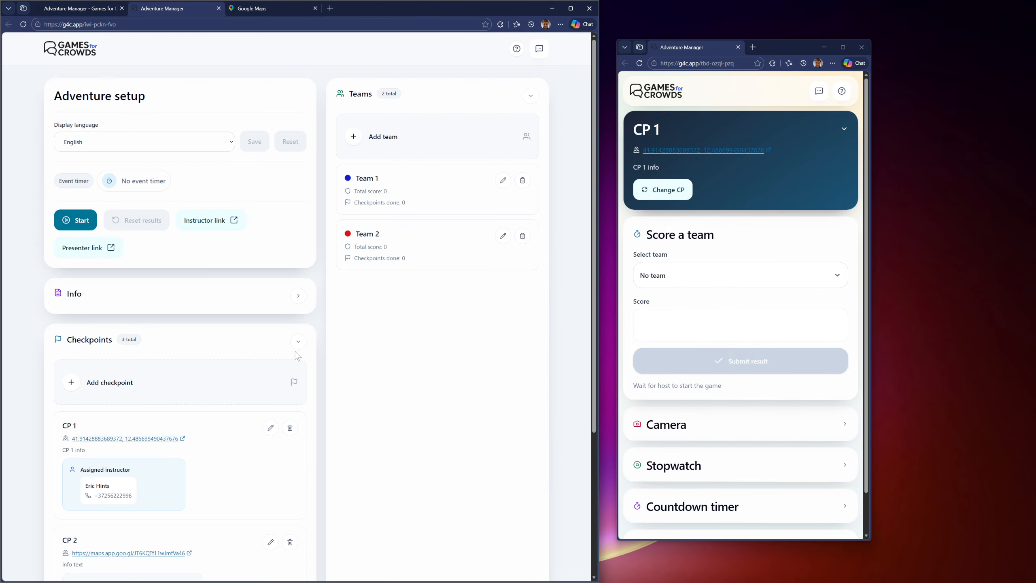
scroll(296, 353, down, 3)
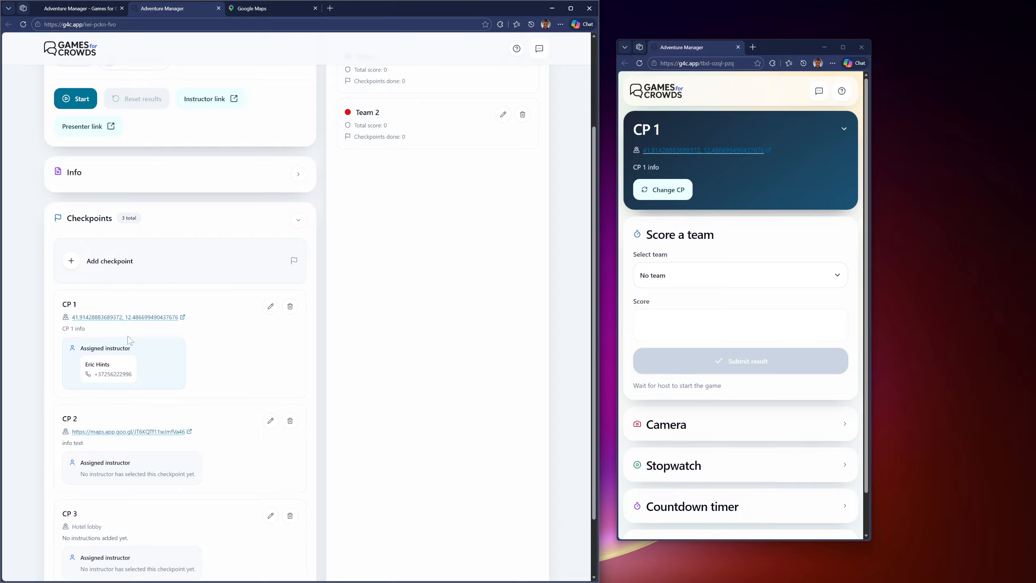
scroll(133, 341, down, 2)
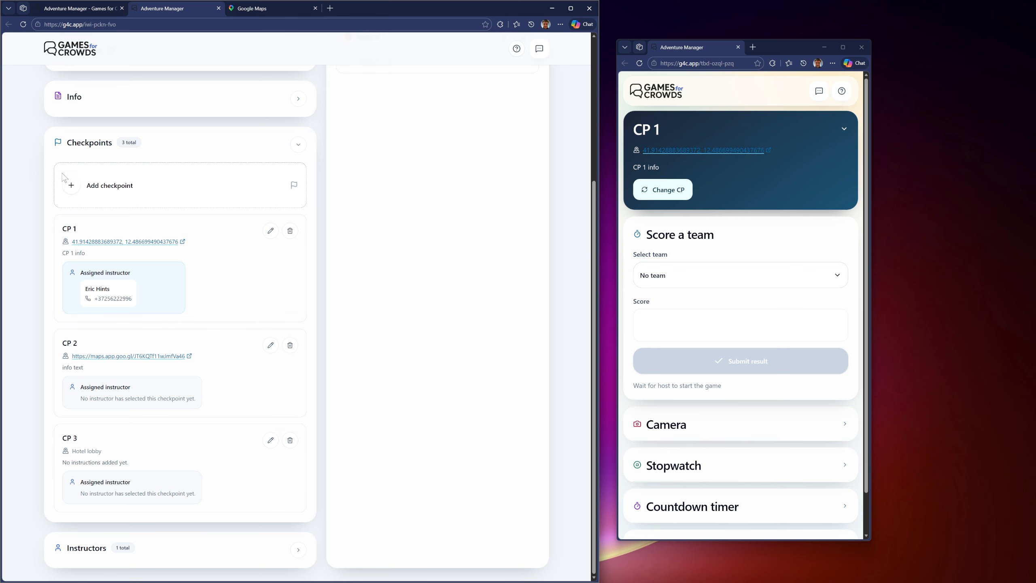
Step: Collapse the Checkpoints section and check the instructor's status and assigned checkpoint in the Instructors section of the setup page
click(298, 145)
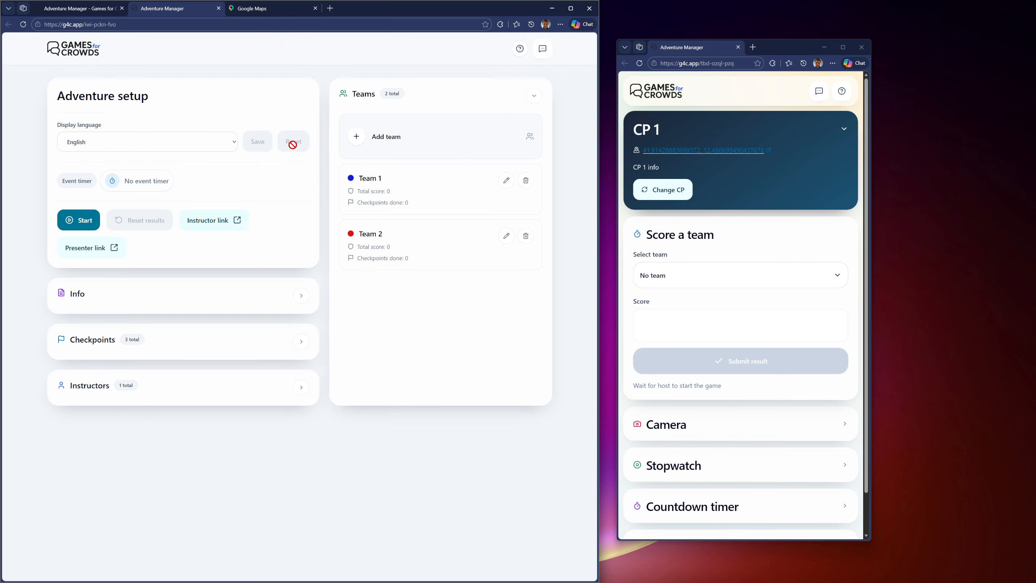
click(299, 390)
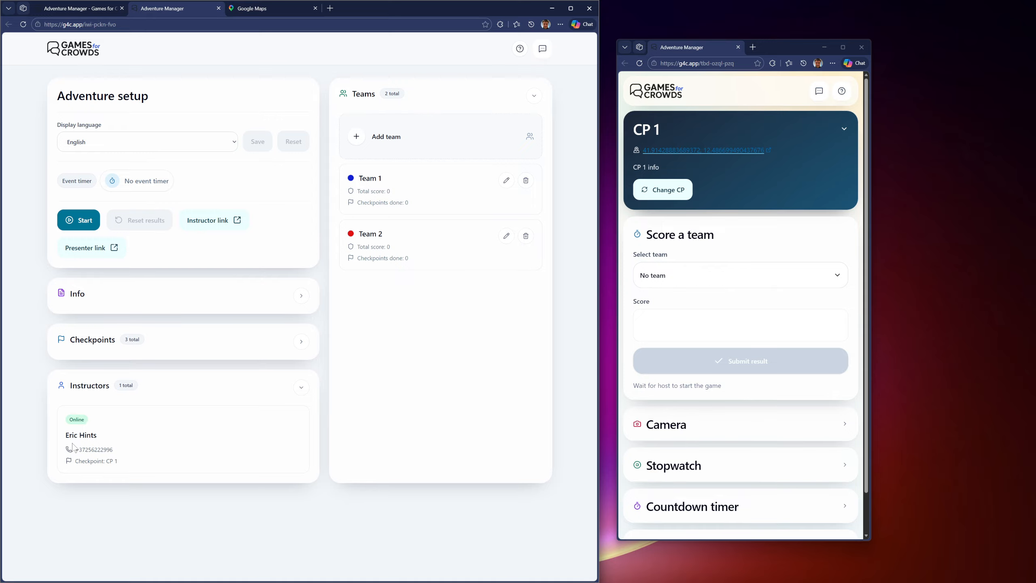
click(130, 465)
click(302, 387)
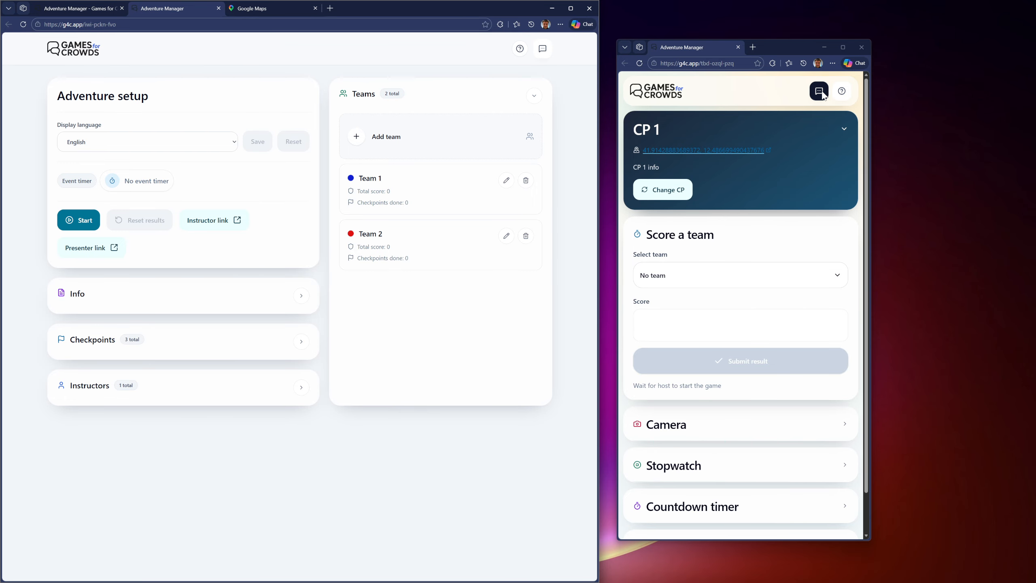
Step: Review the Instructor Info, the CP 1 info text and the team chat on the instructor page, closing each overlay again
click(842, 90)
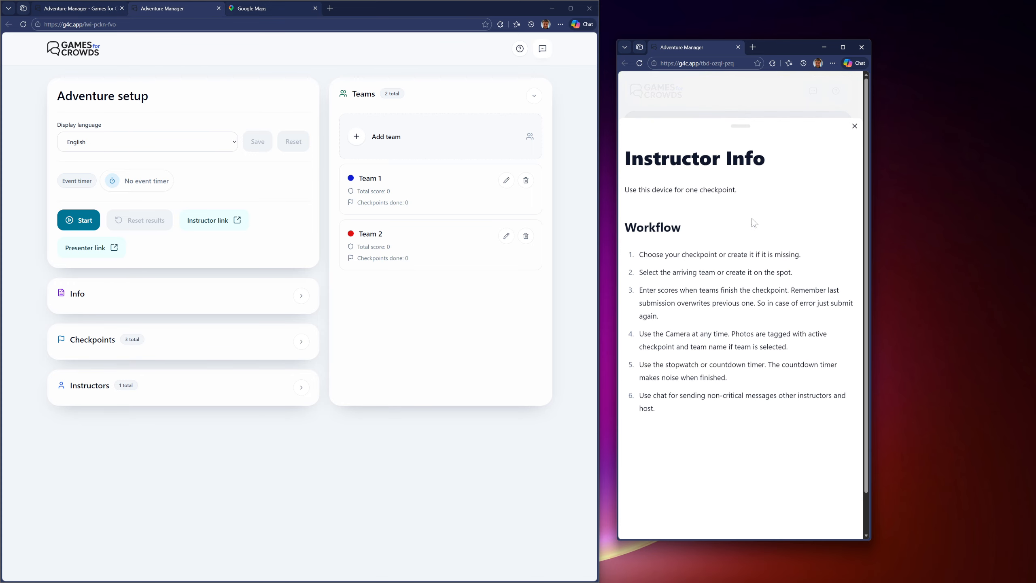
click(855, 126)
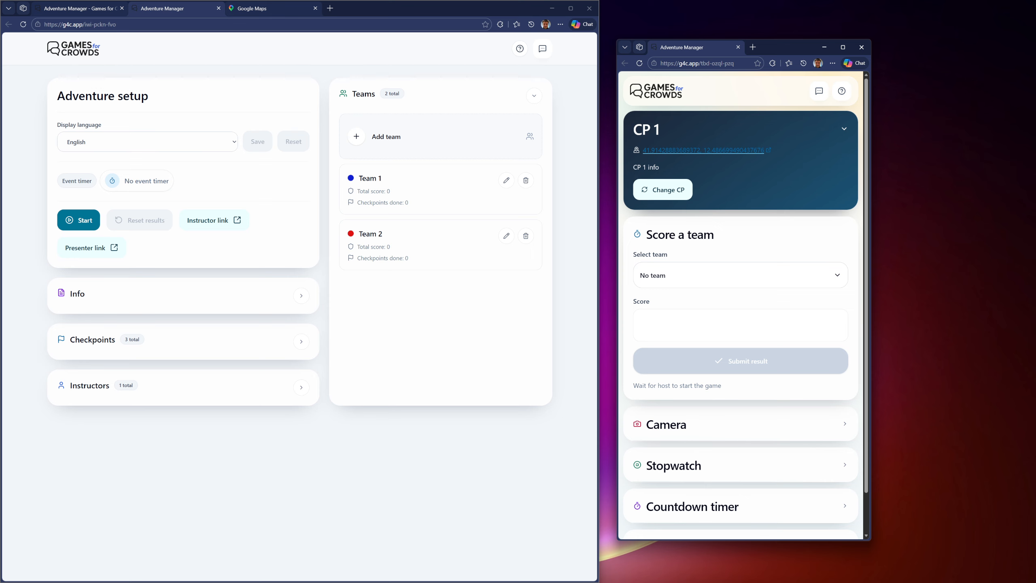
drag(633, 167, 659, 167)
click(660, 166)
click(824, 94)
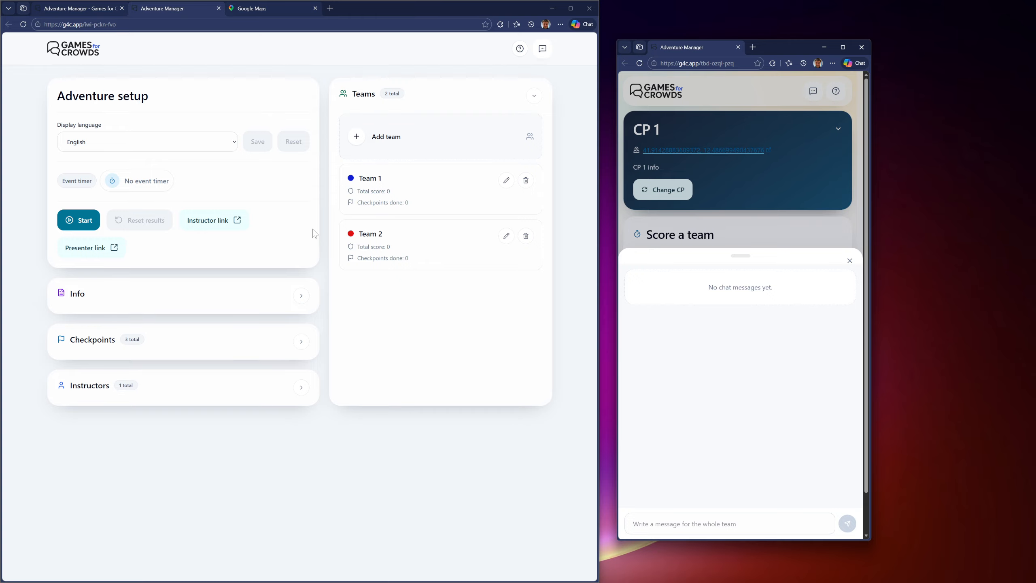
click(850, 261)
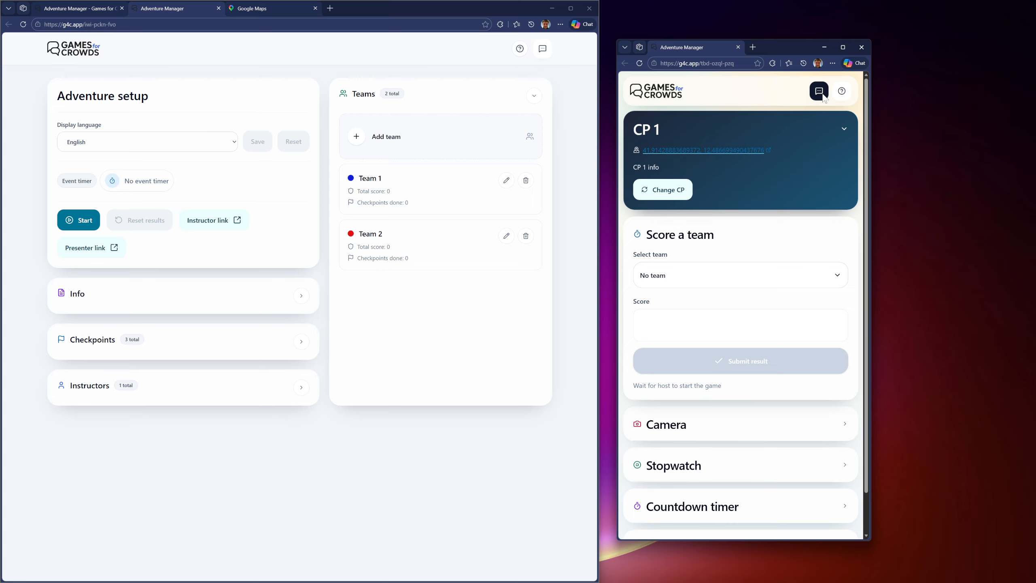
Step: View the Camera section with its photo tags, select Team 1 as the team to score, and collapse the Camera section
scroll(741, 283, down, 1)
scroll(741, 270, up, 1)
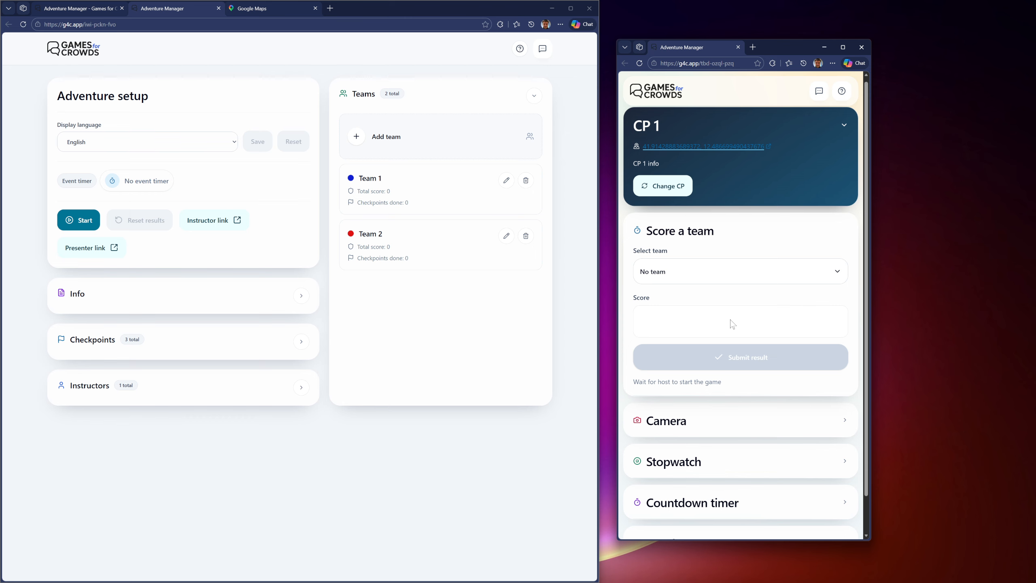
scroll(736, 317, down, 1)
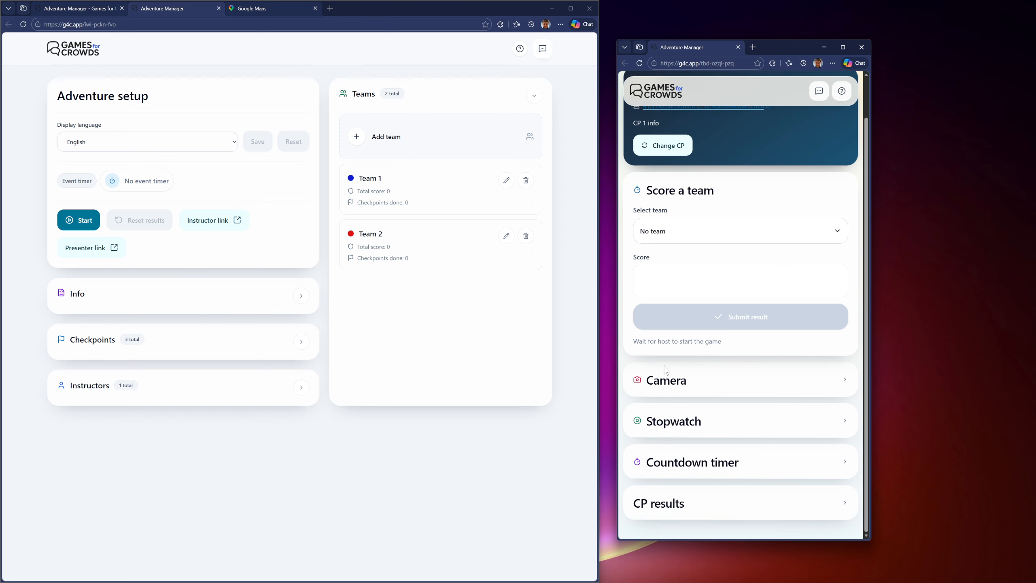
click(664, 386)
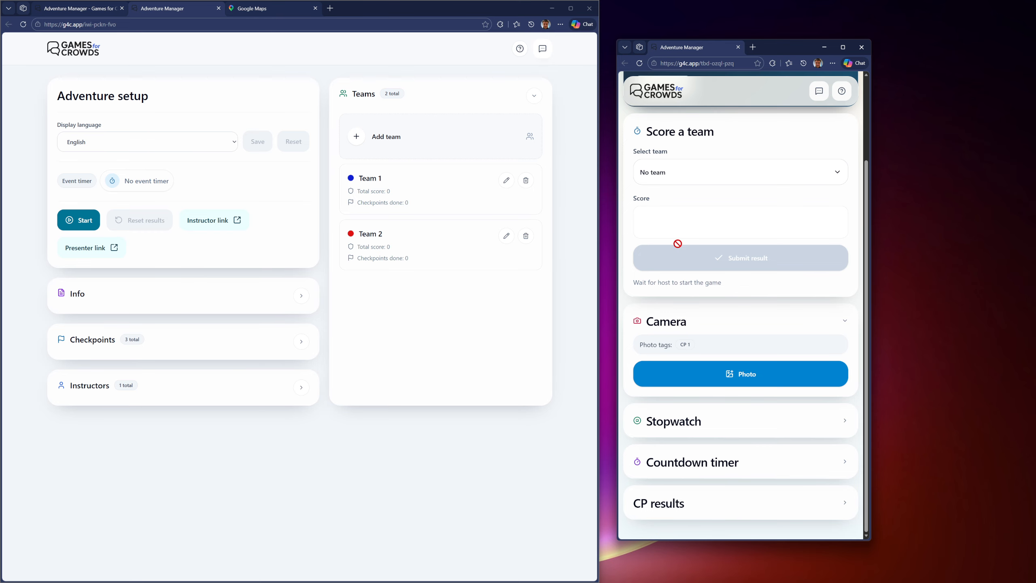
click(699, 172)
click(669, 221)
click(841, 321)
Step: View the Stopwatch tool on the instructor page and collapse its section again
click(686, 414)
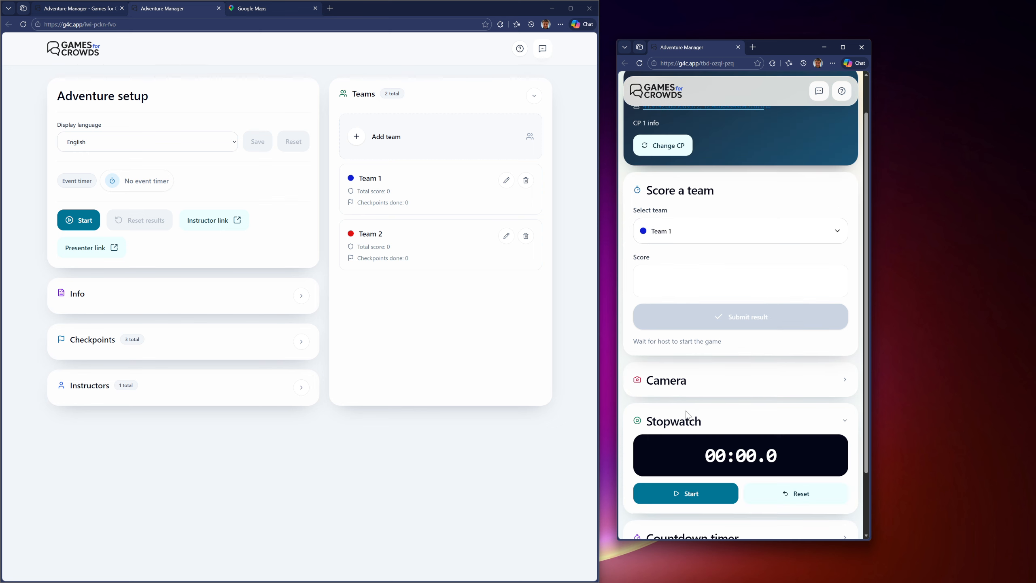
scroll(686, 413, down, 2)
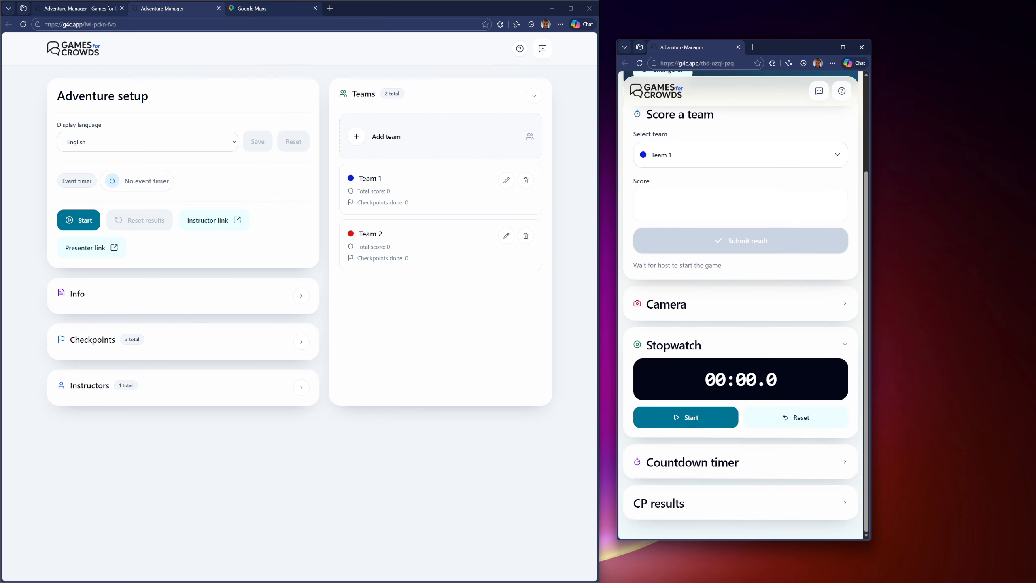
click(844, 345)
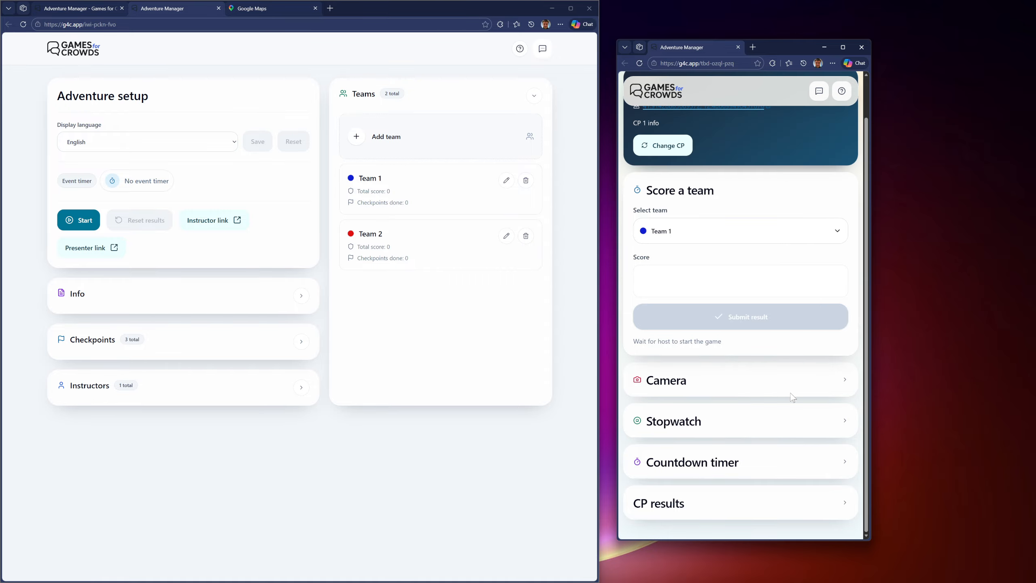
Step: Raise the countdown timer's duration by two increments on the instructor page and collapse its section
click(724, 454)
scroll(724, 455, down, 2)
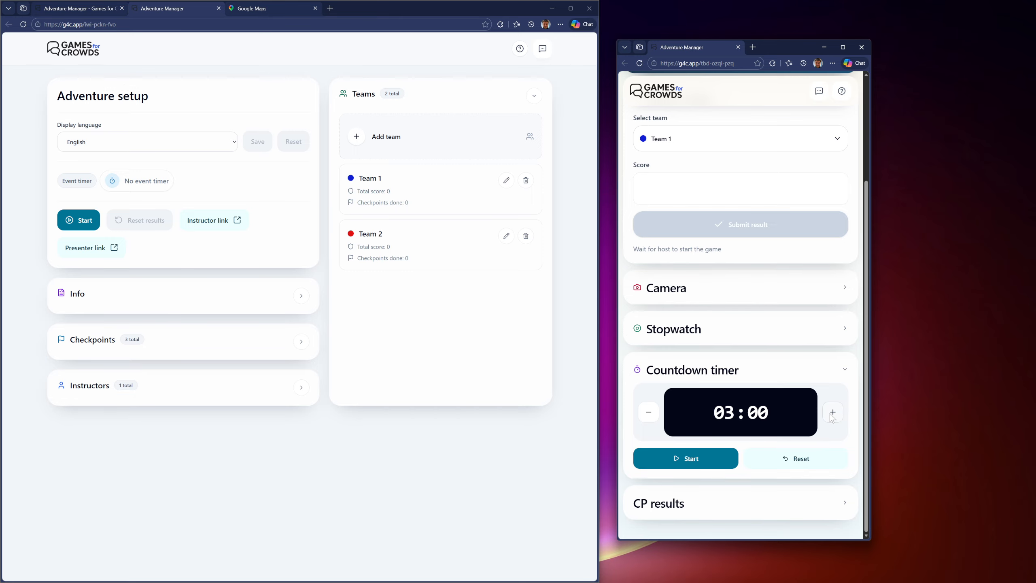
click(832, 412)
click(833, 412)
click(832, 412)
click(844, 369)
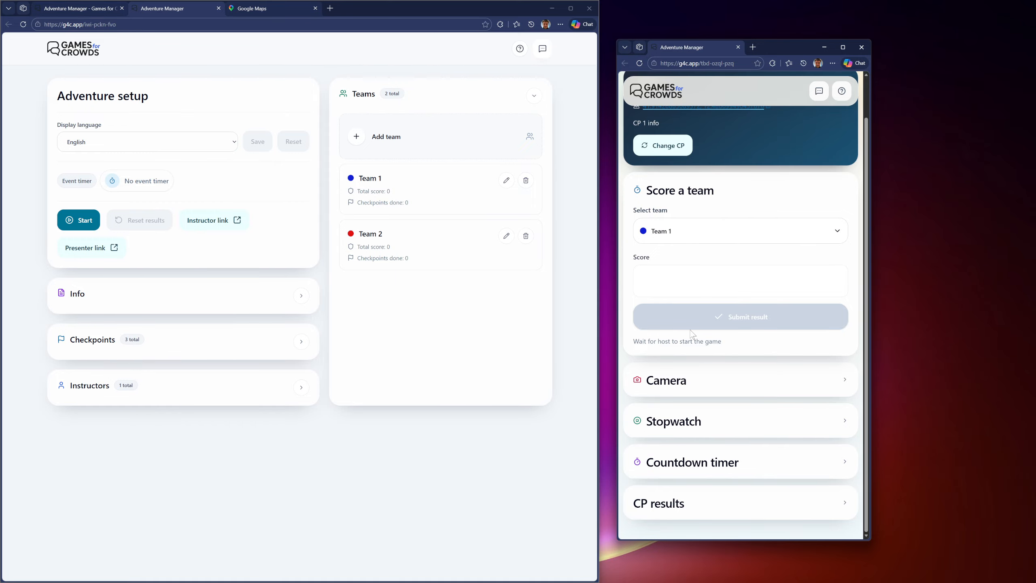
Step: Turn on the event timer at 10 minutes on the setup page and start the event
scroll(694, 335, up, 2)
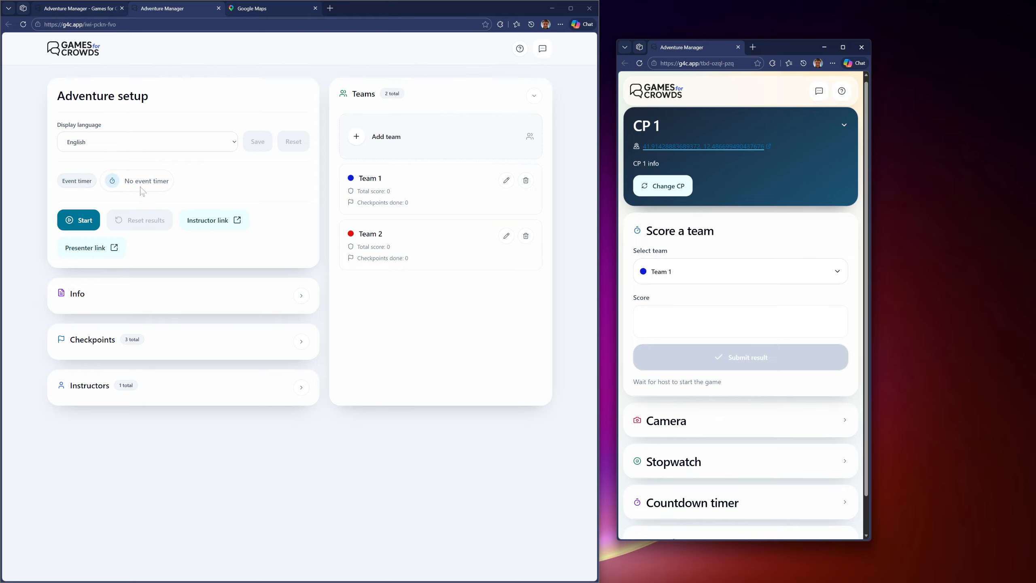
click(82, 184)
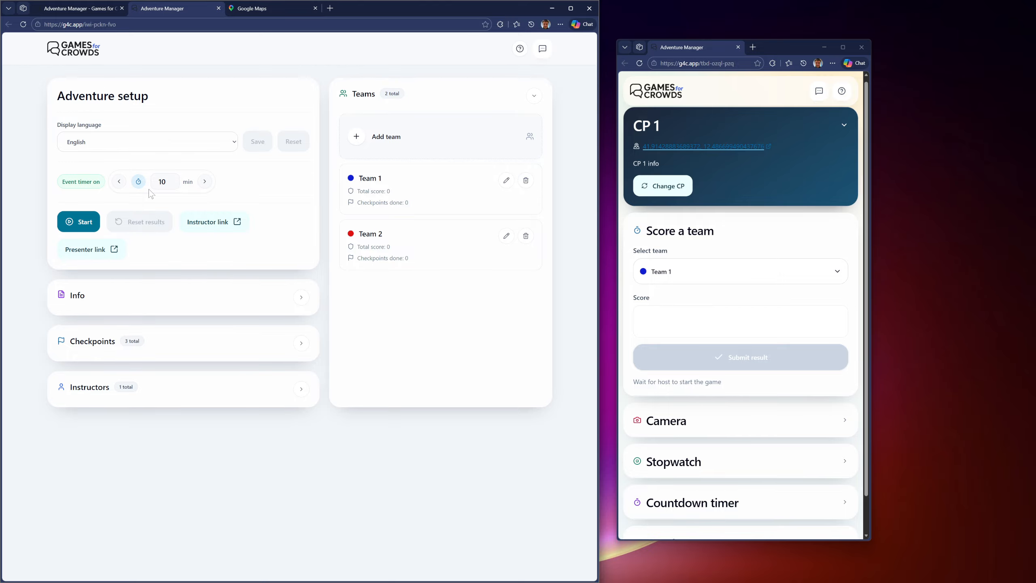
click(73, 224)
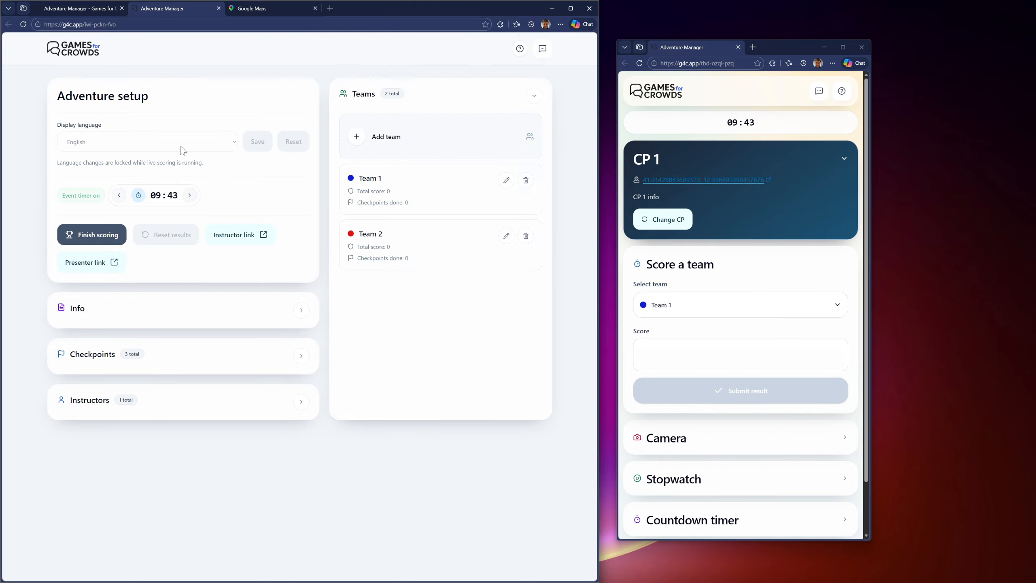
Step: Extend the running event timer by 10 minutes on the setup page
click(191, 197)
click(191, 197)
click(190, 196)
click(190, 197)
click(191, 197)
click(191, 197)
click(192, 197)
click(192, 198)
click(193, 197)
click(193, 198)
Step: Submit a score of 4 for Team 1 at CP 1 on the instructor page
scroll(742, 219, down, 2)
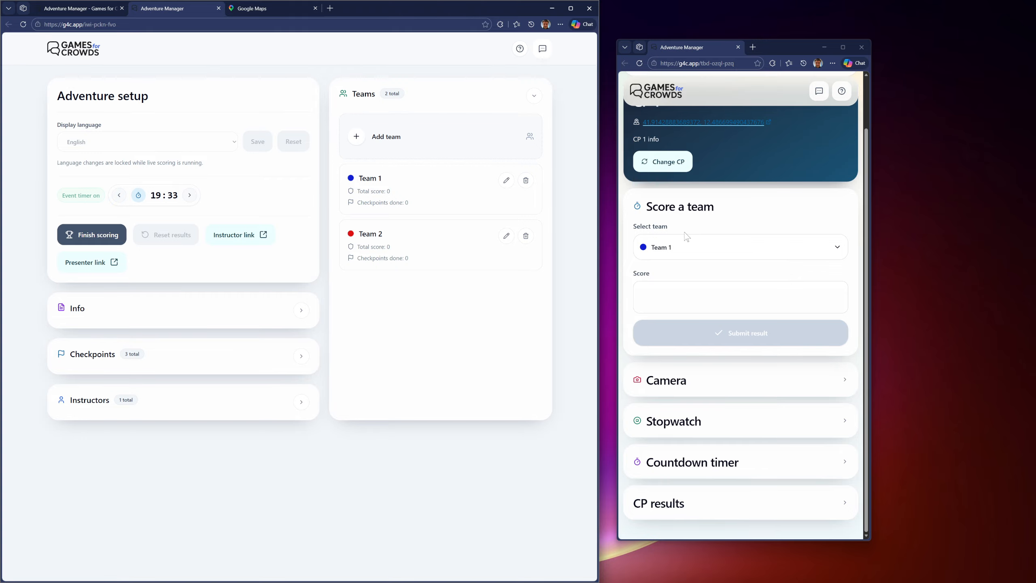
click(738, 297)
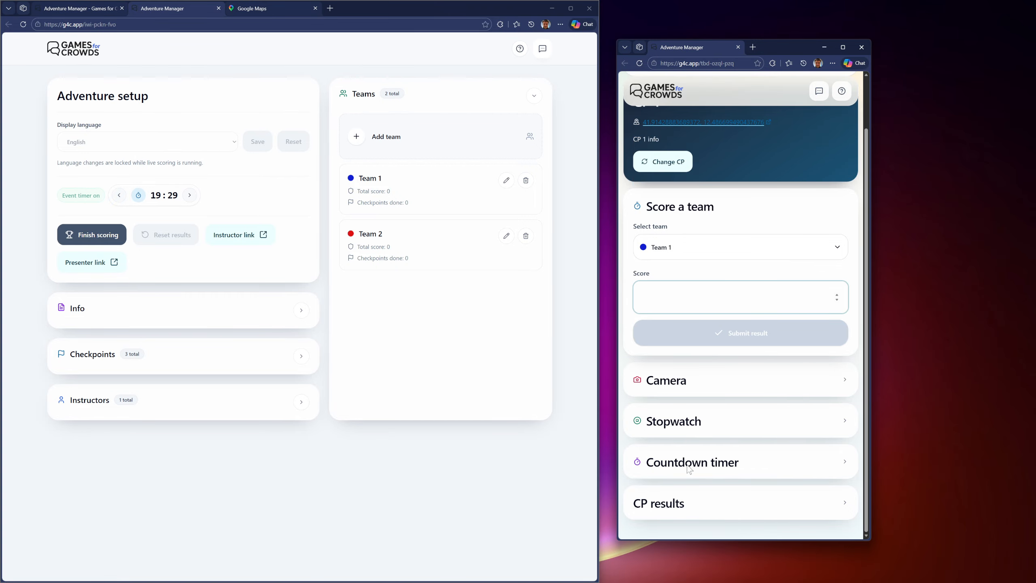
click(708, 254)
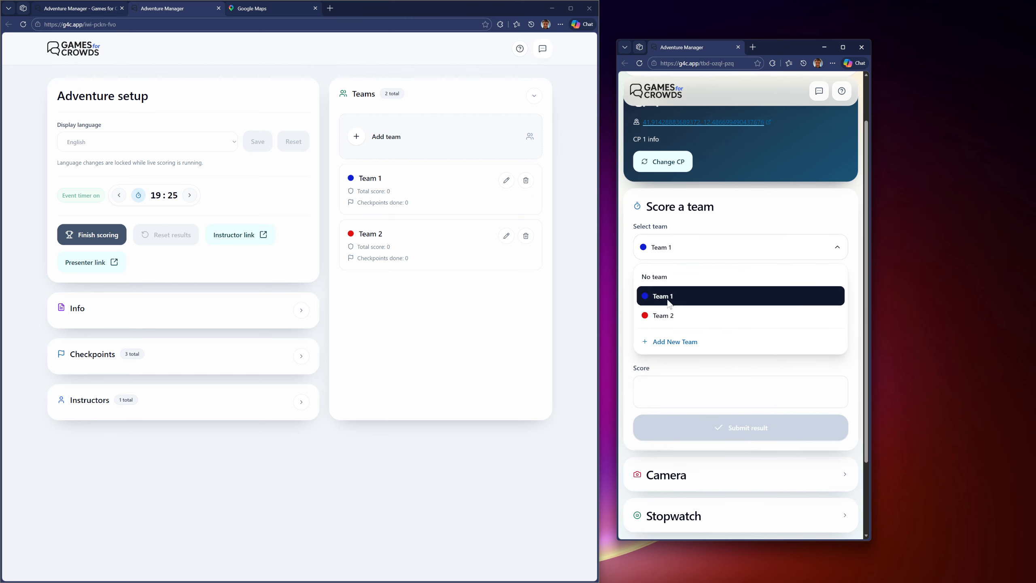
click(699, 285)
click(698, 285)
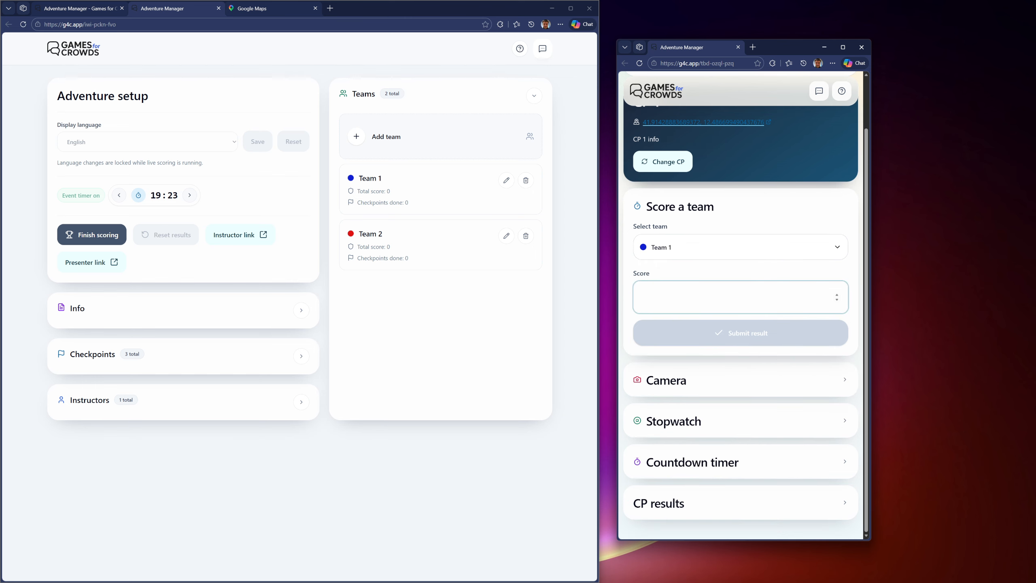
text(4)
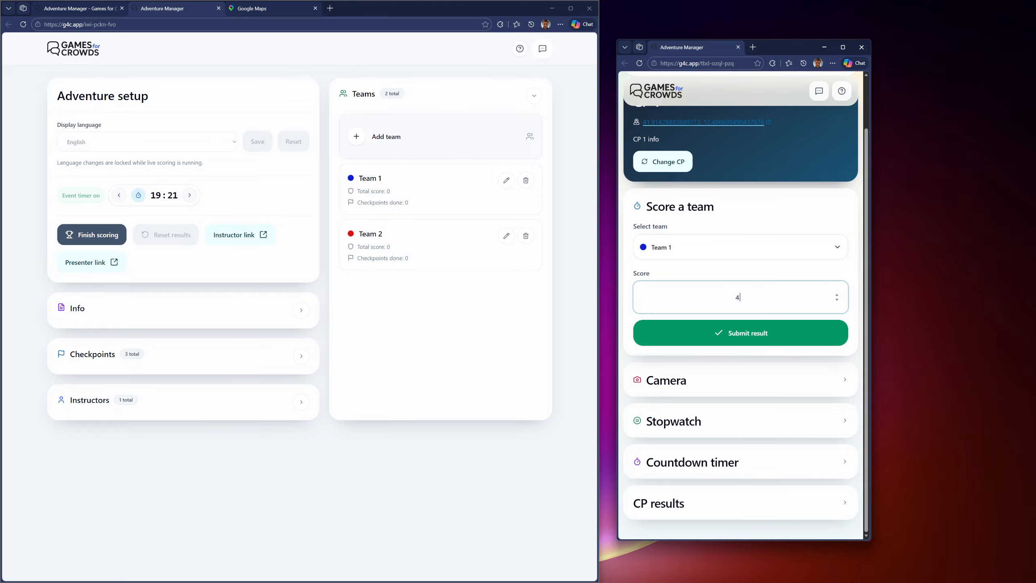
click(727, 336)
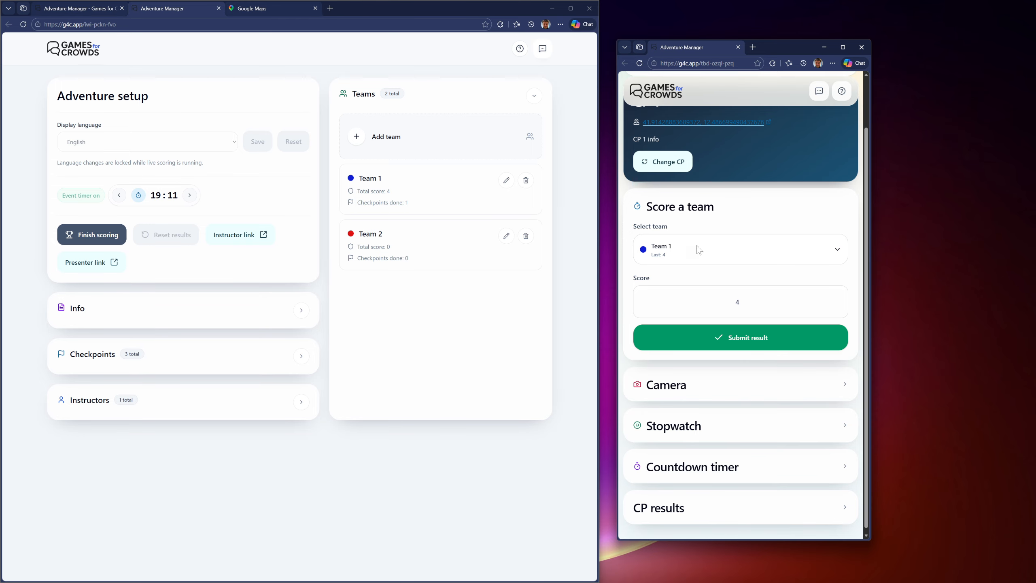
Step: Check Team 1's last submitted score in the team selector and in the CP results section of the instructor page
scroll(666, 166, up, 1)
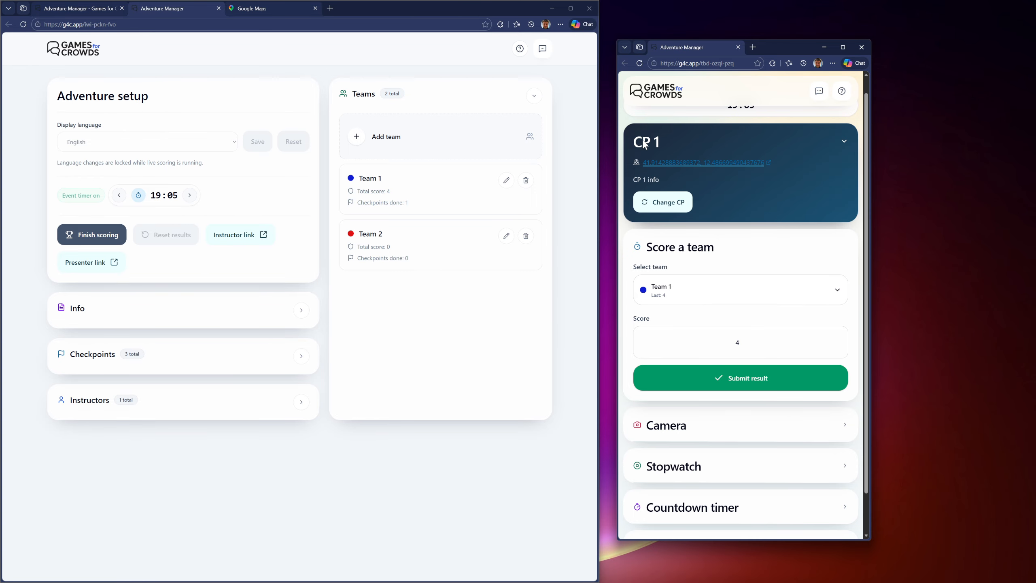
scroll(684, 303, down, 1)
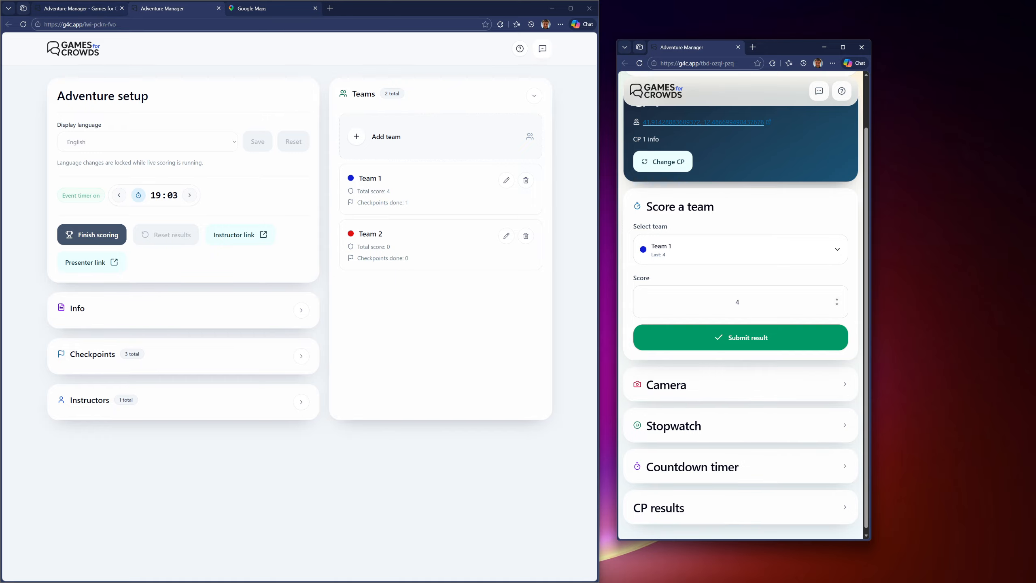
scroll(684, 303, down, 1)
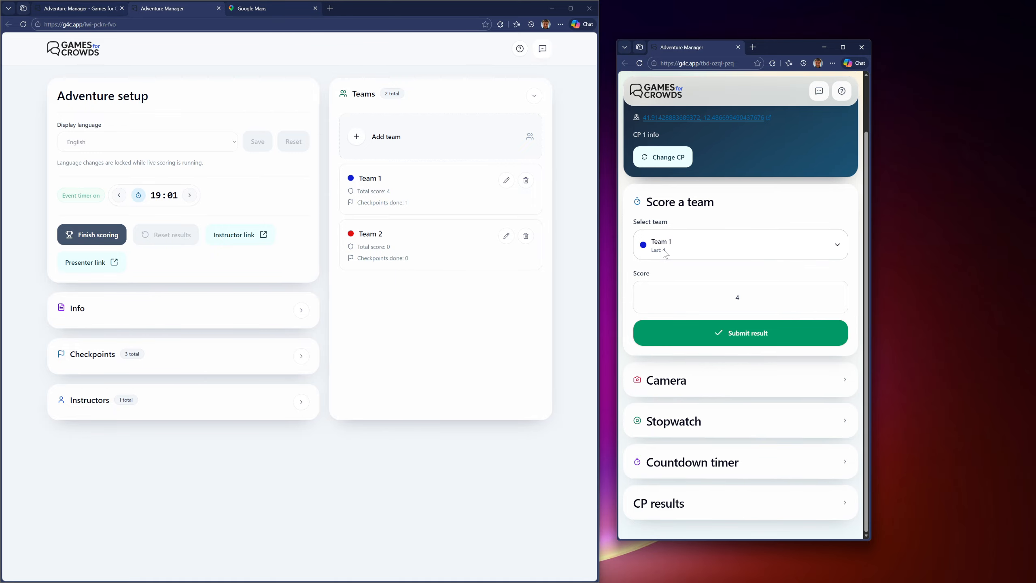
click(680, 252)
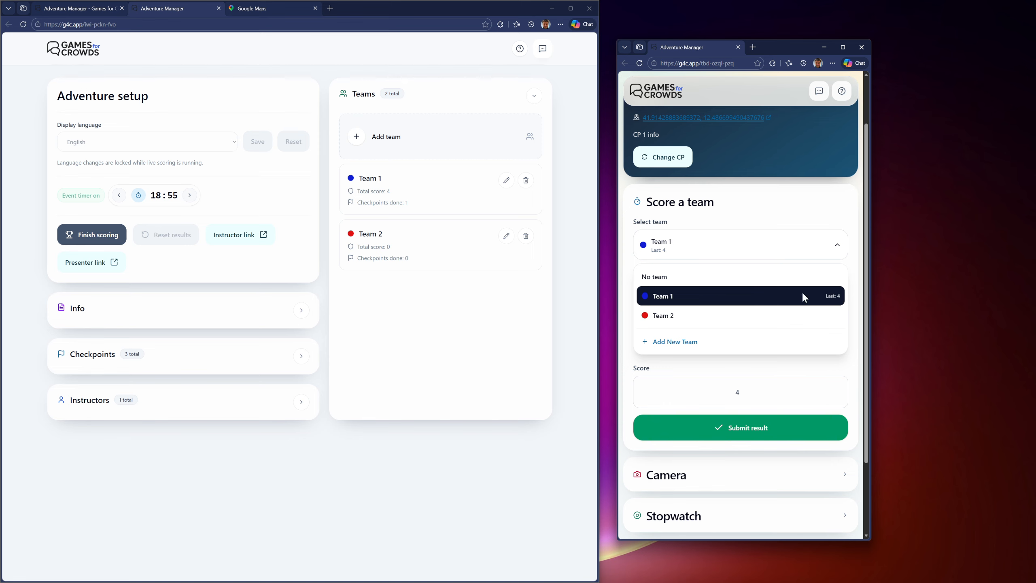
click(807, 211)
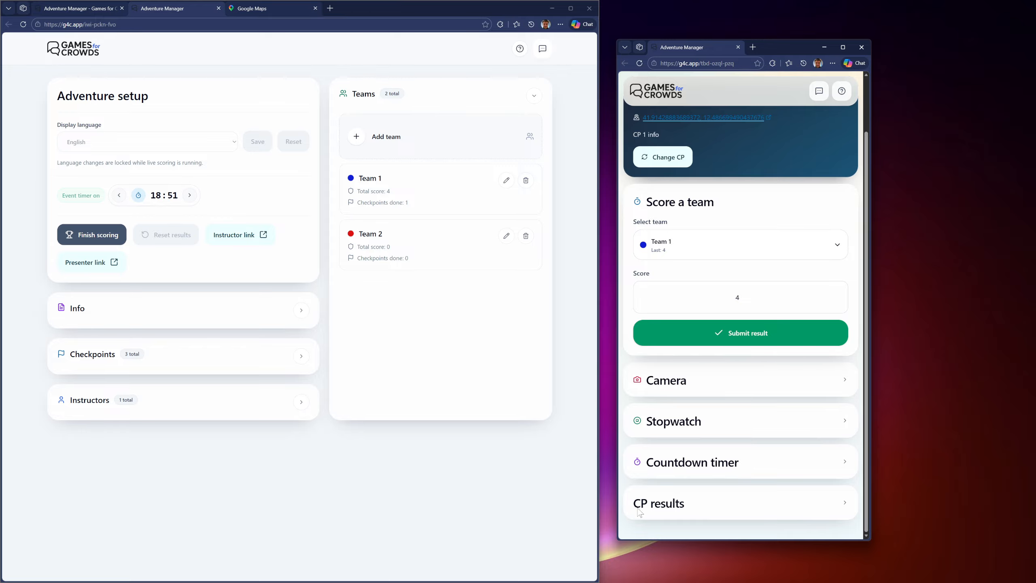
click(658, 504)
scroll(659, 506, down, 1)
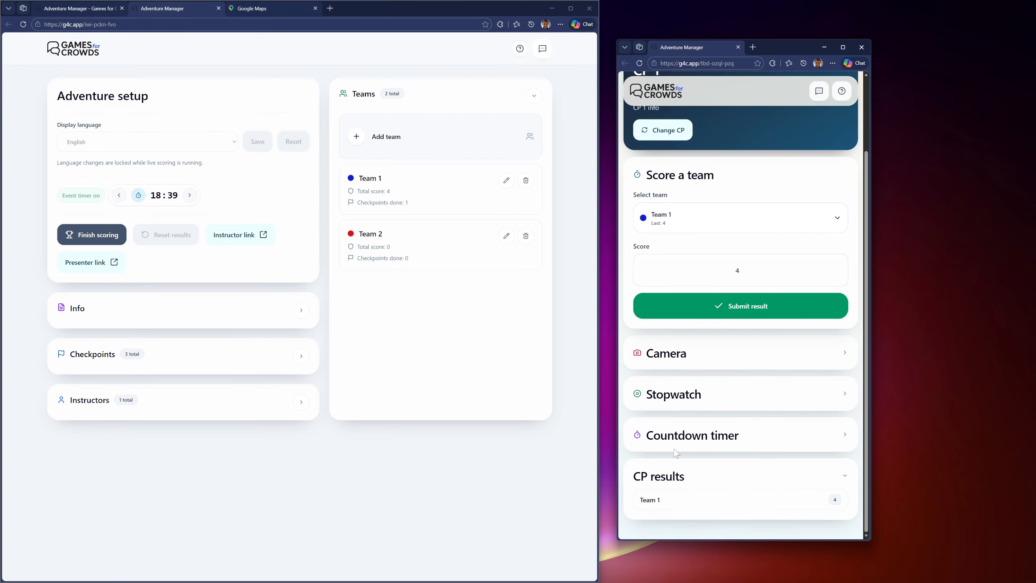
click(846, 476)
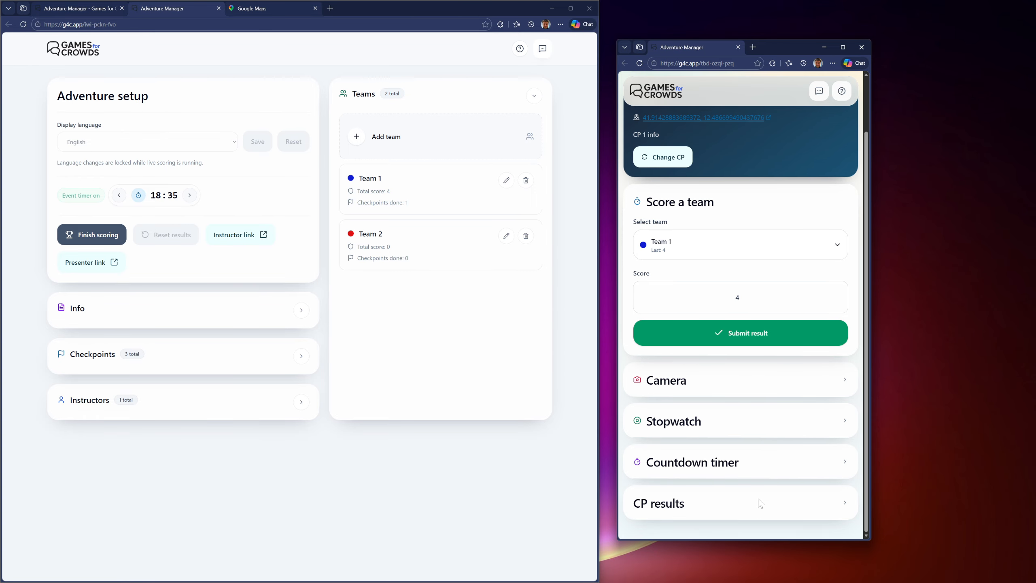
Step: Correct Team 1's score at CP 1 to 5 and resubmit the result
click(741, 298)
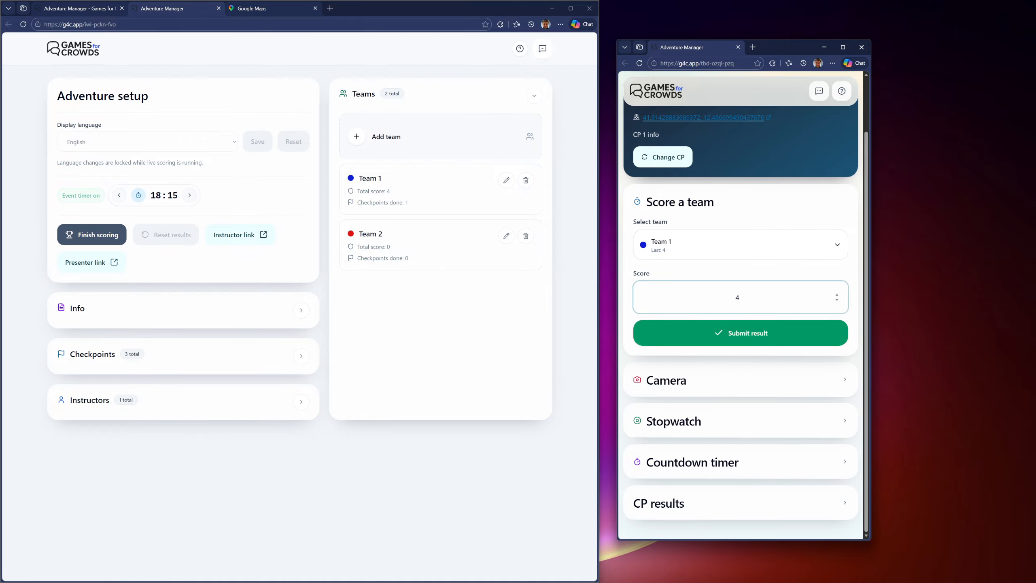
text(5)
click(753, 326)
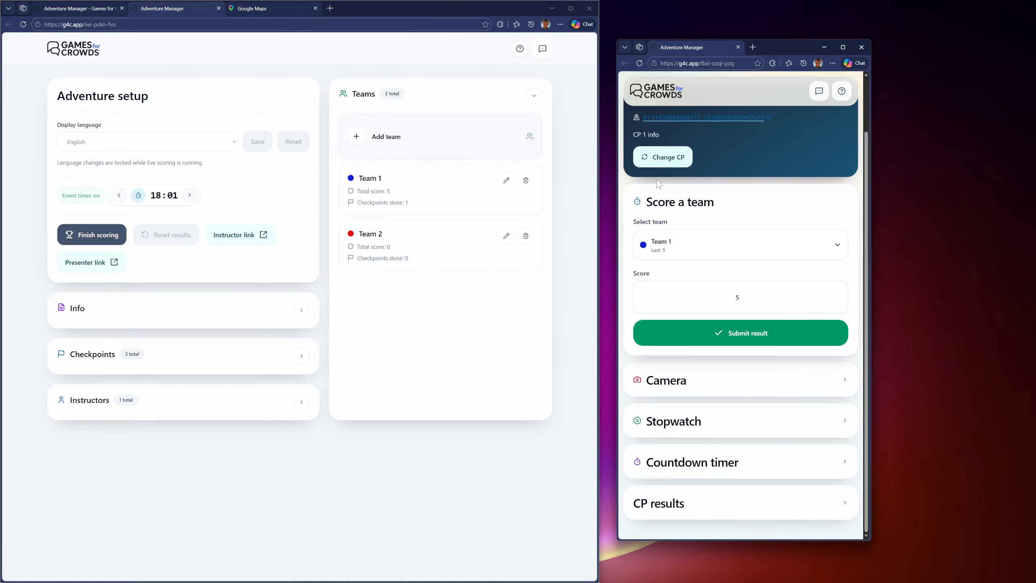
Step: Open CP 1's location link in Google Maps from the instructor page
scroll(668, 255, up, 1)
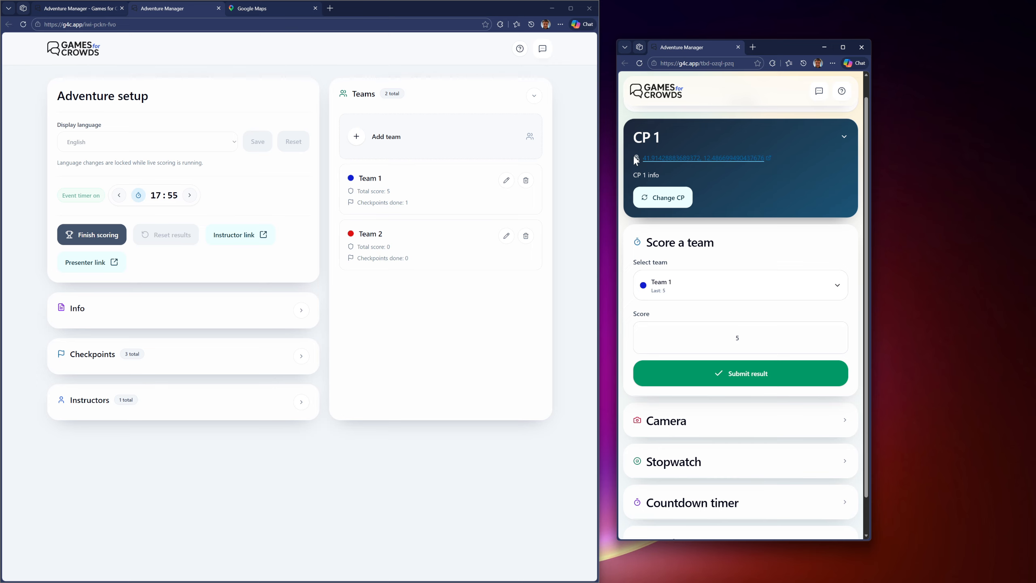
click(708, 159)
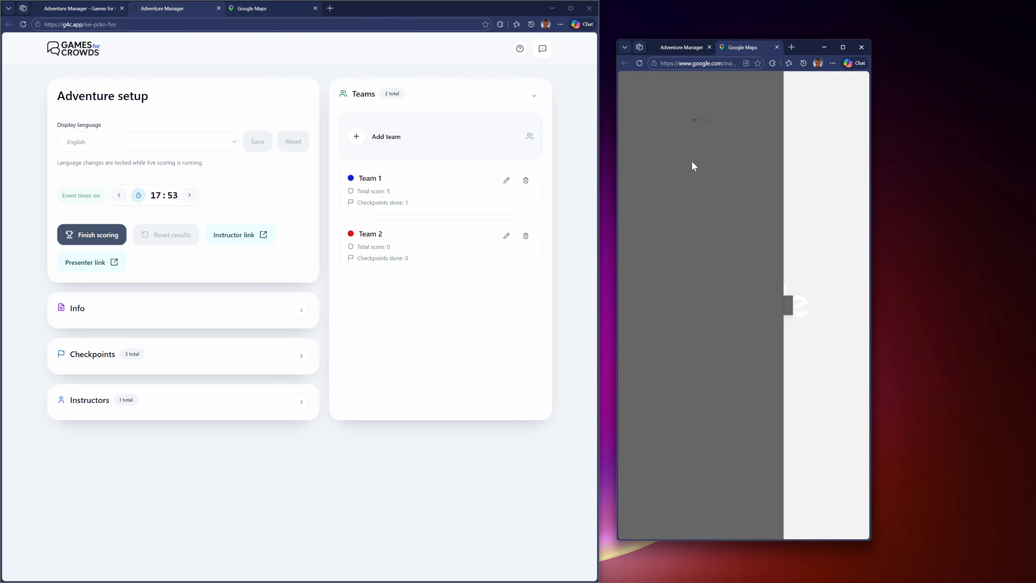
Step: Inspect CP 1's location on the satellite map and close the Google Maps page
click(788, 305)
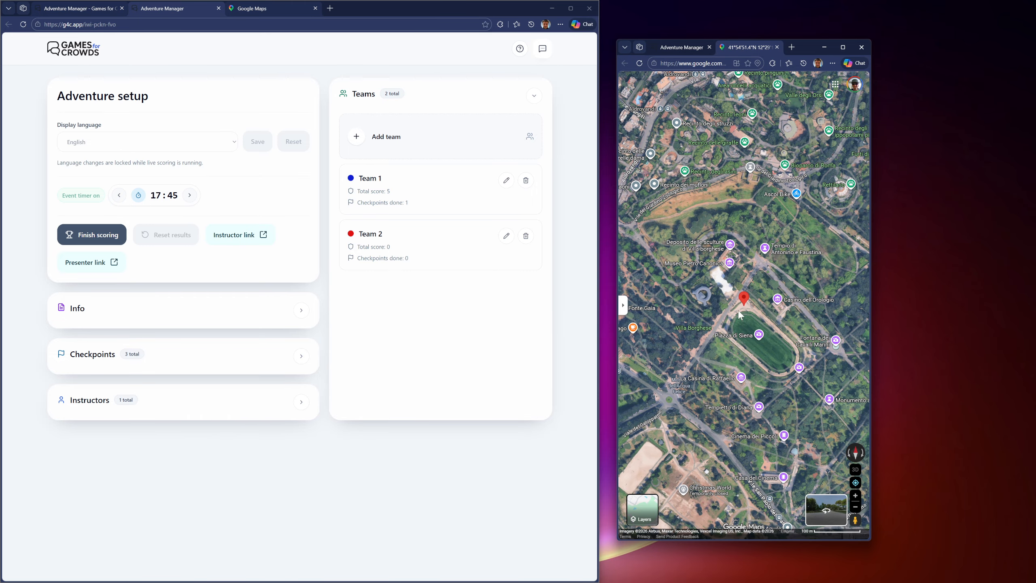
click(778, 47)
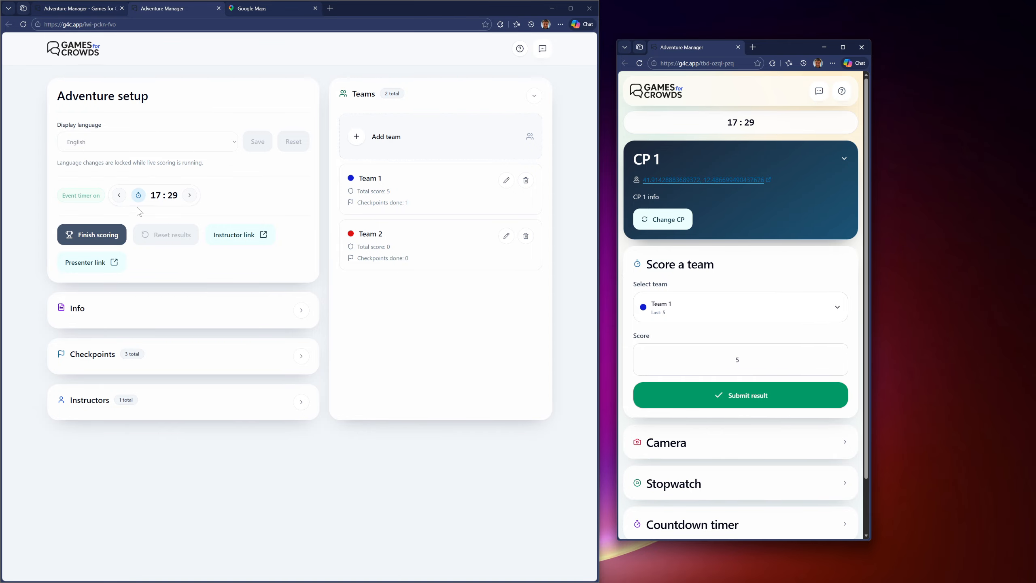
Step: Shorten the running event timer by 12 minutes on the adventure setup page and finish the scoring
click(121, 199)
click(121, 199)
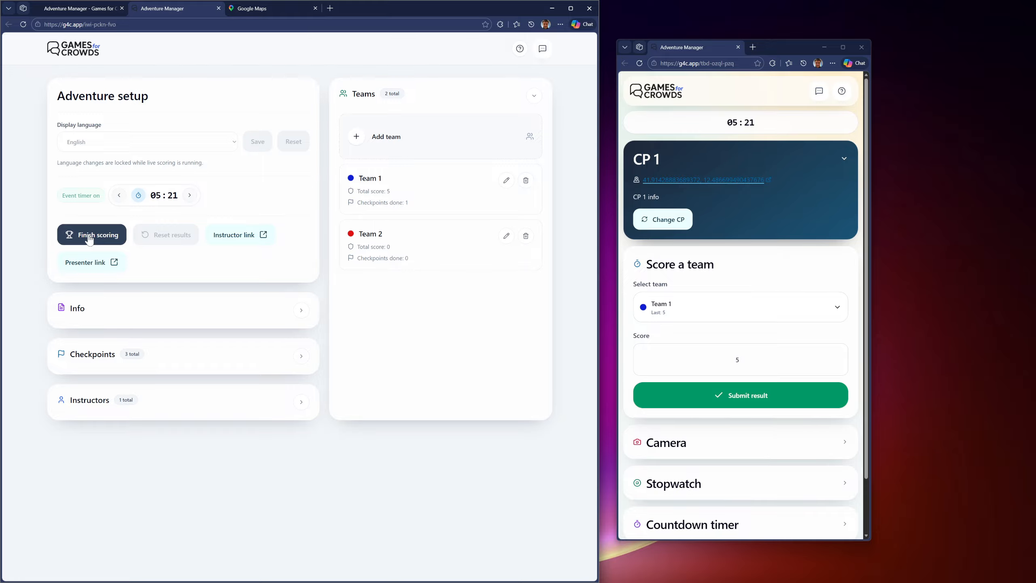
click(90, 240)
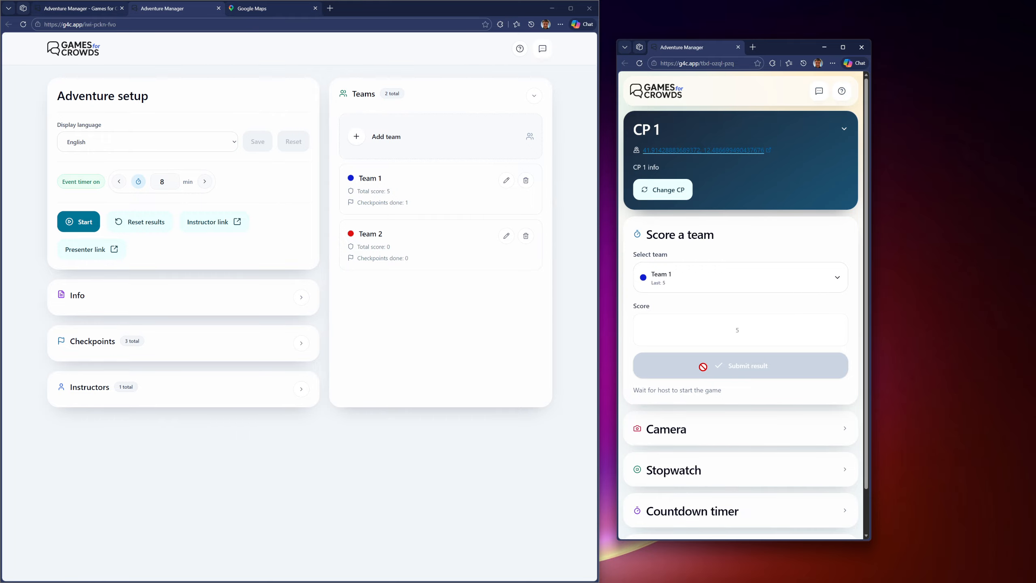
Step: Check the photo tags and photo option in the instructor page's Camera section, and collapse the section again
click(684, 432)
scroll(692, 432, down, 2)
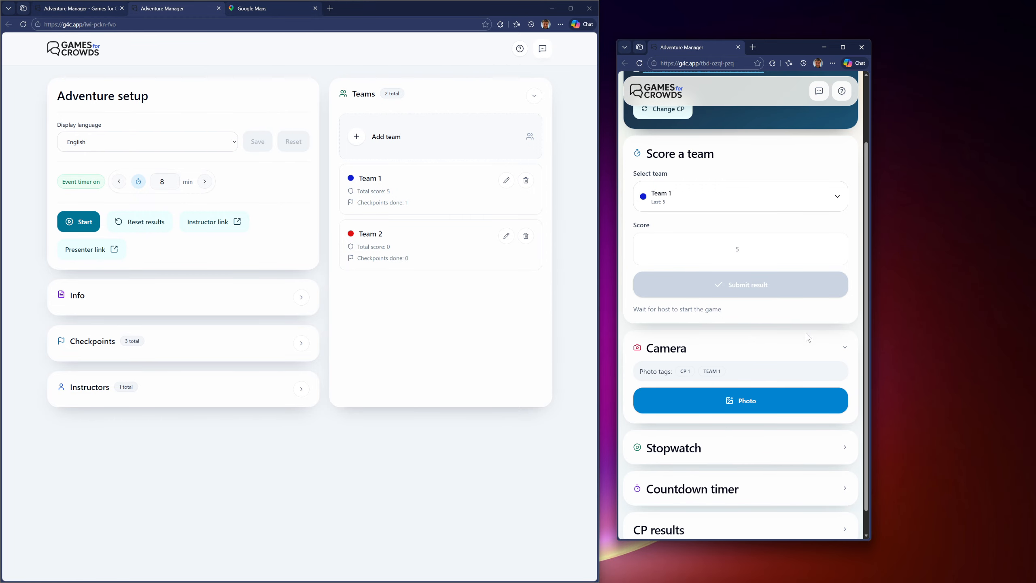
click(845, 348)
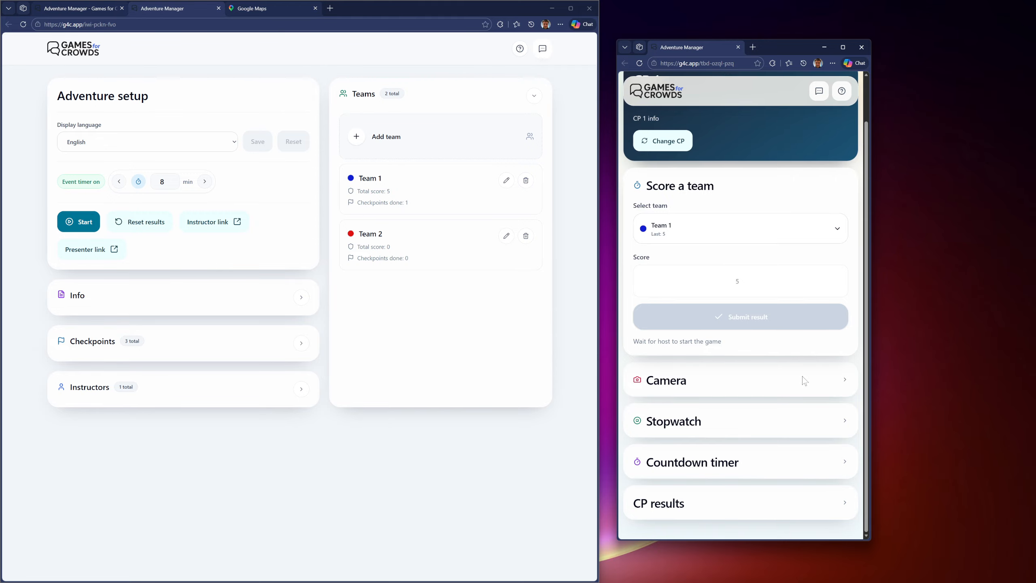
scroll(802, 377, up, 2)
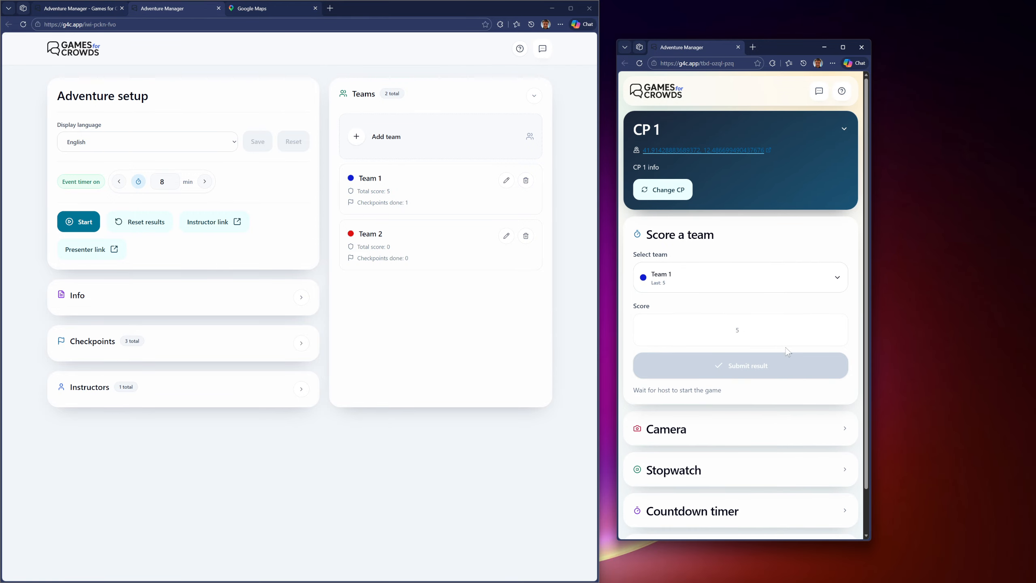
Step: Switch off the event timer in the adventure setup and open the presenter link in a new tab
click(75, 187)
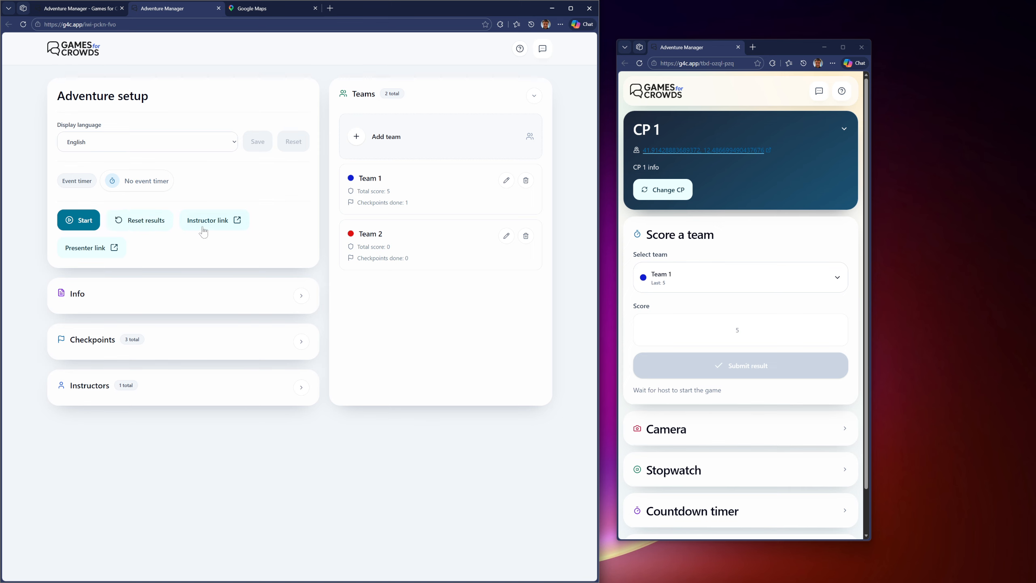
click(93, 250)
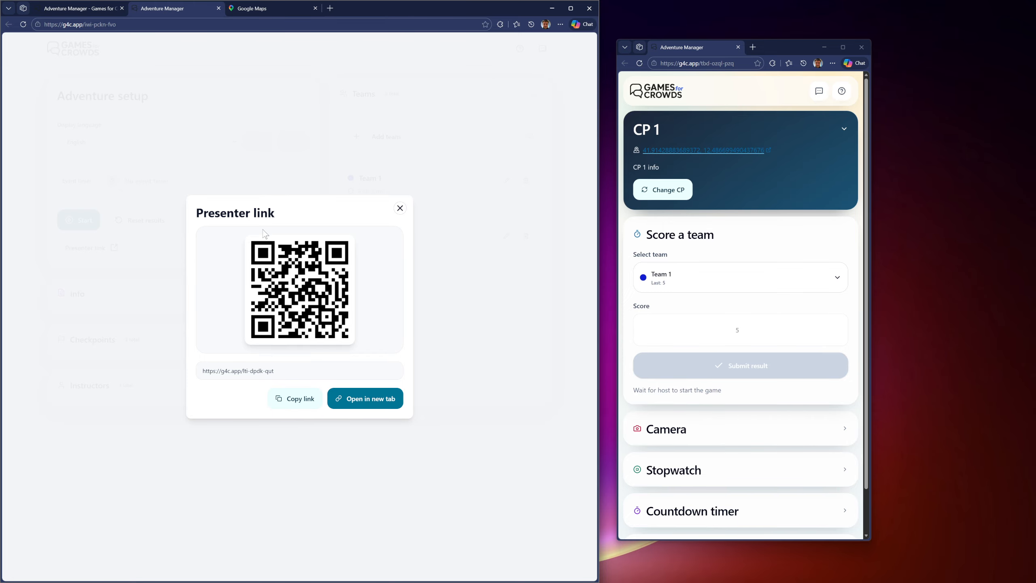
click(373, 399)
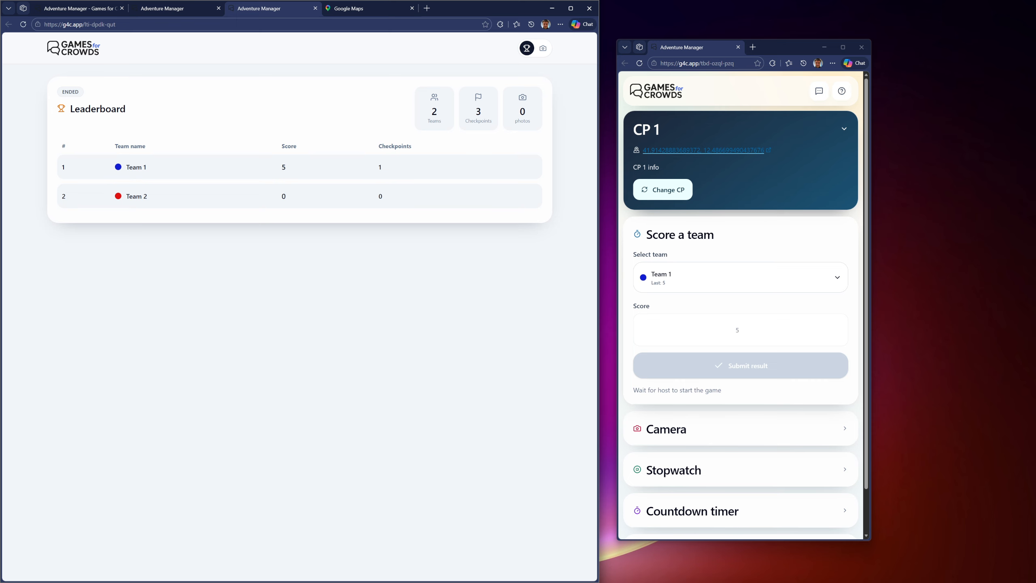
Step: View the instructor photos on the presenter page, and return to the adventure setup with the presenter link dialog closed
click(542, 49)
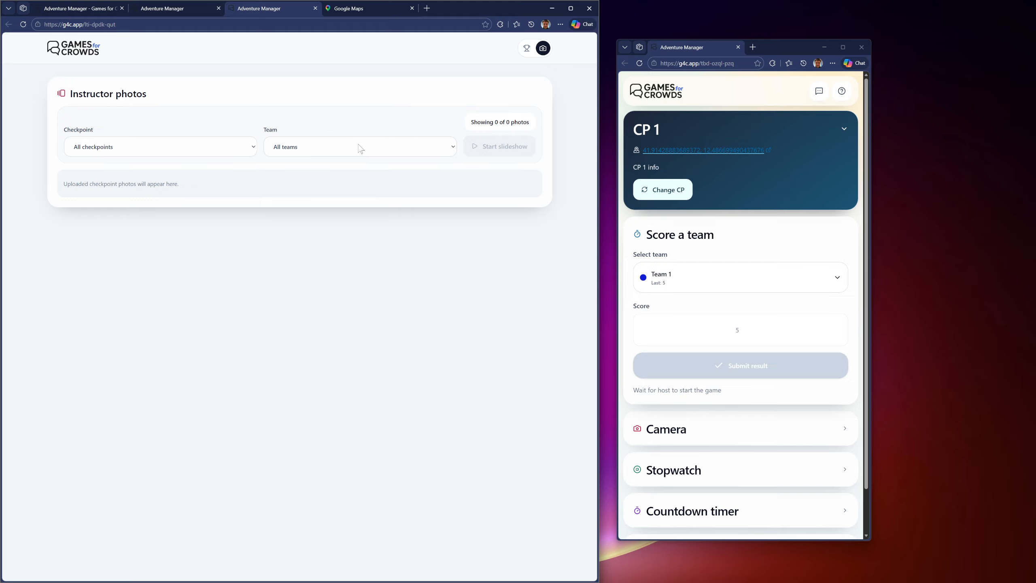
click(179, 8)
click(400, 208)
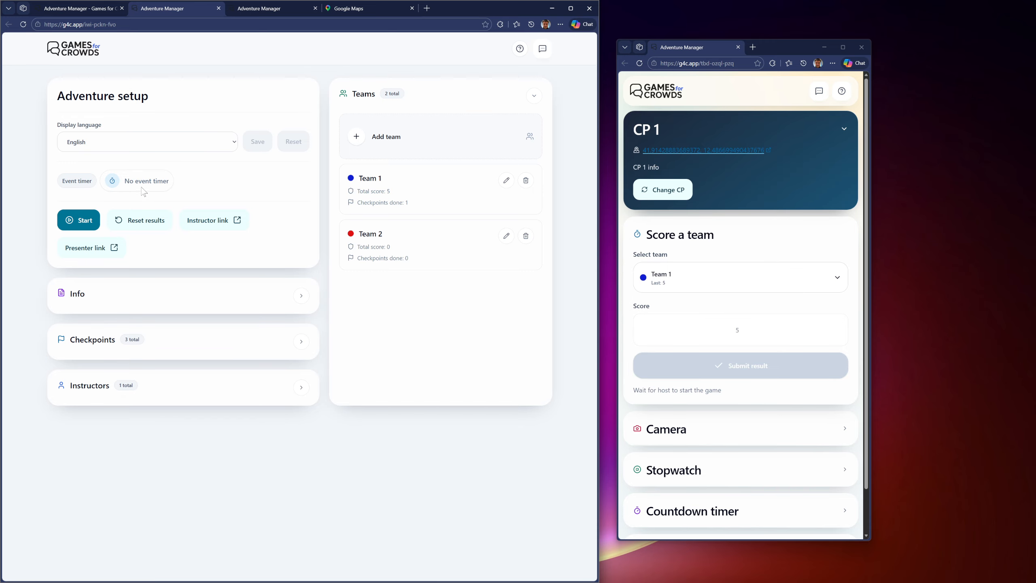